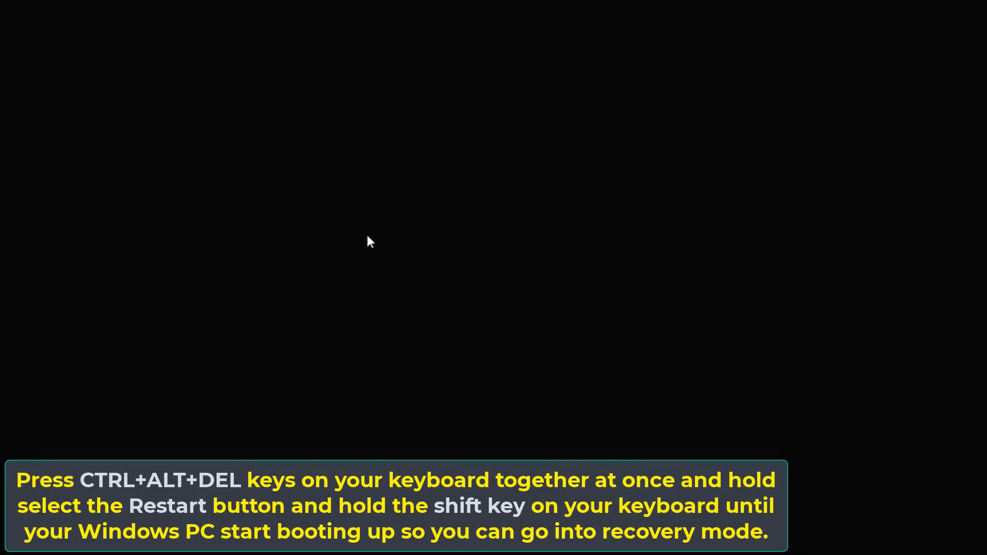
Restart the PC from the security screen into the Windows recovery environment
{"action": "key", "text": "ctrl+alt+Delete"}
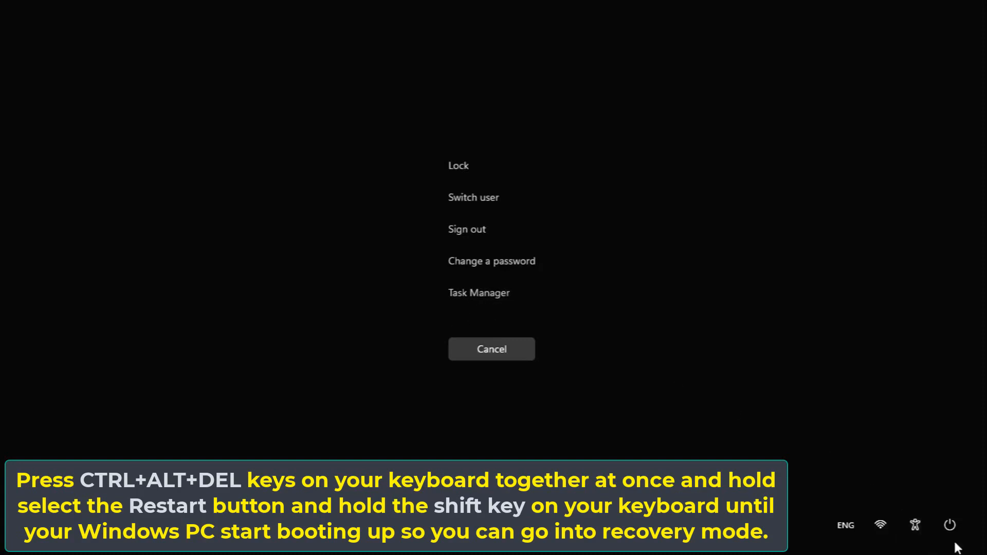
{"action": "left_click", "coordinate": [951, 527]}
{"action": "left_click", "coordinate": [945, 486], "text": "shift"}
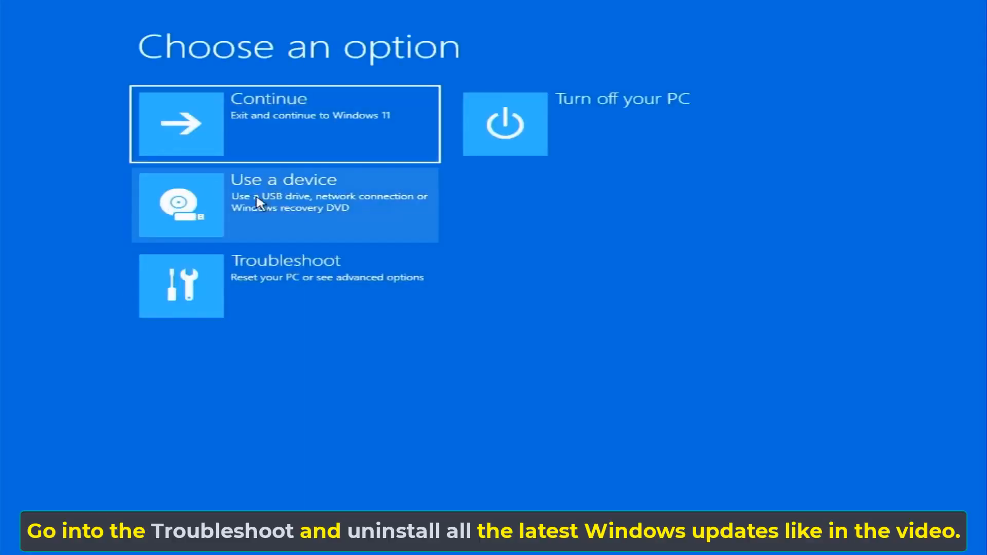
Try to uninstall the latest quality update through the advanced troubleshooting options
{"action": "left_click", "coordinate": [219, 275]}
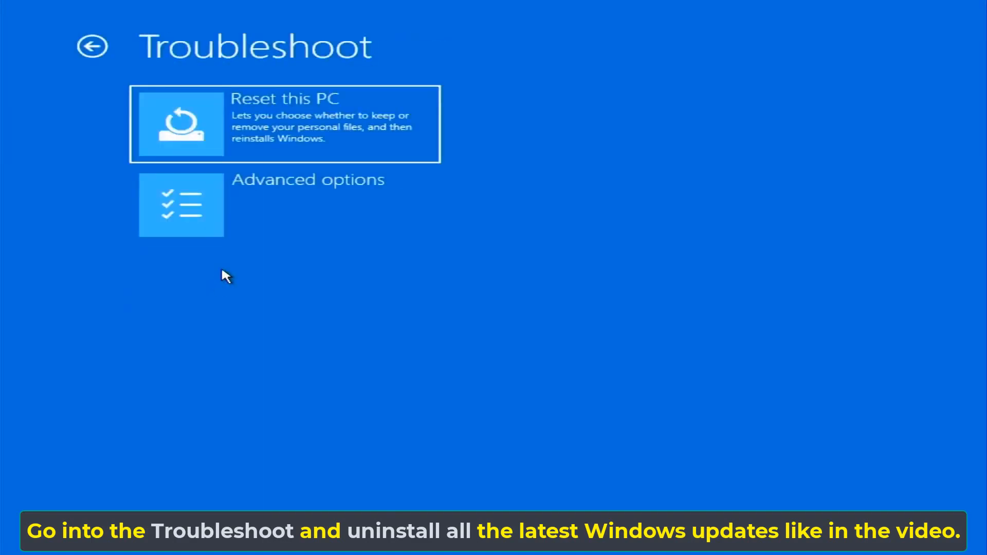
{"action": "left_click", "coordinate": [222, 229]}
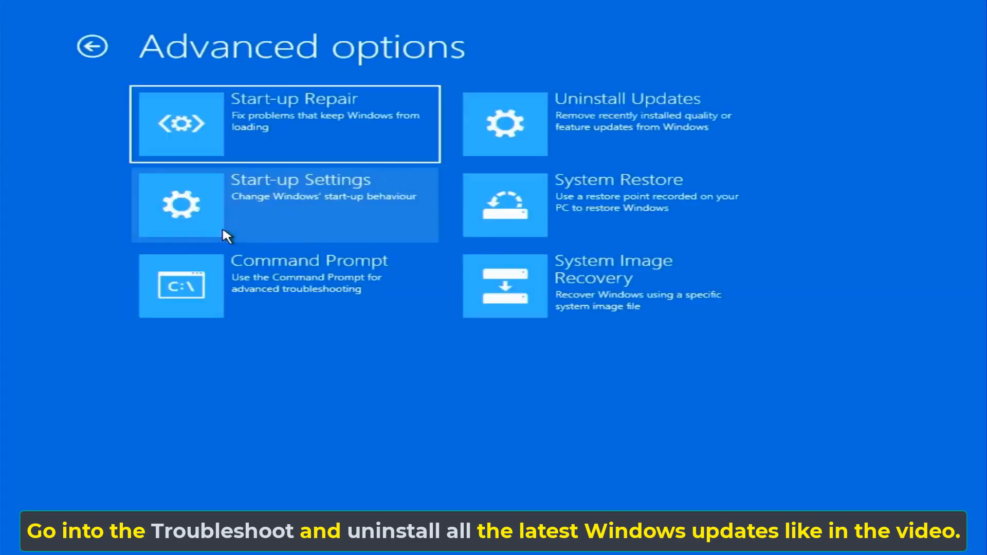
{"action": "left_click", "coordinate": [596, 125]}
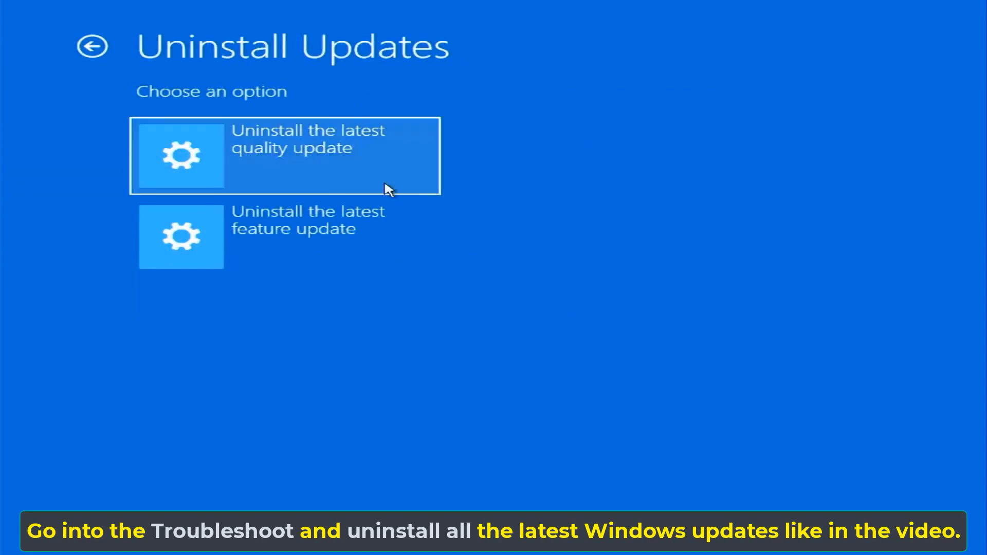
{"action": "left_click", "coordinate": [277, 176]}
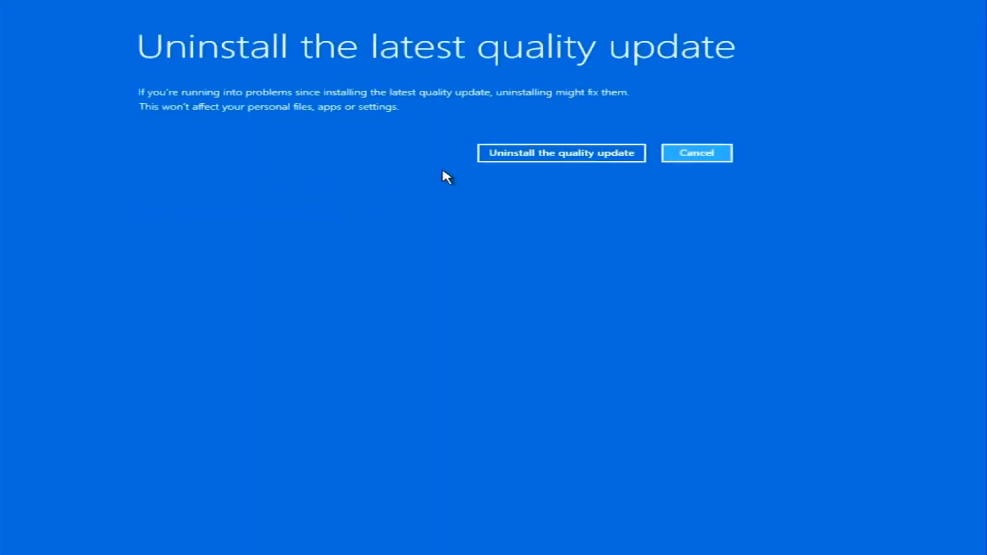
{"action": "left_click", "coordinate": [535, 152]}
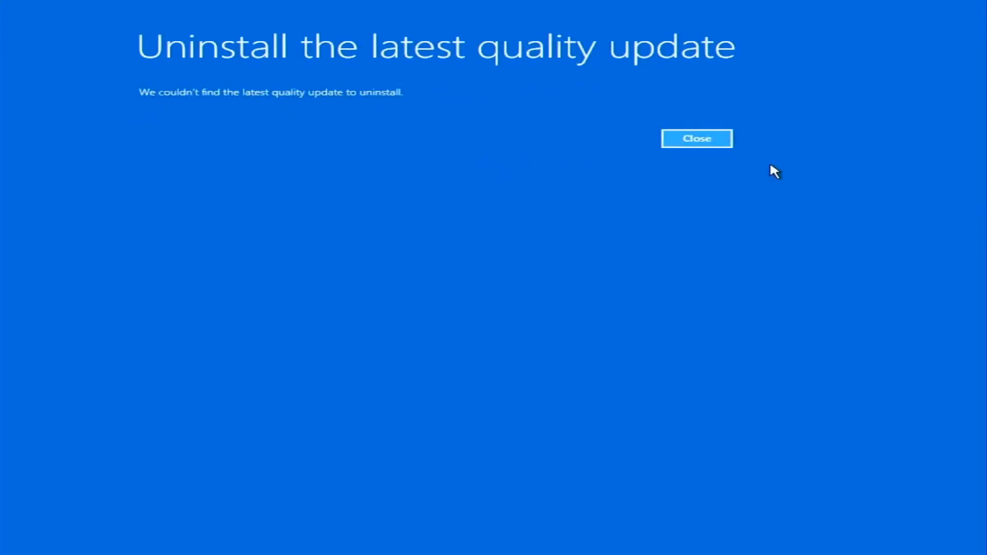
{"action": "left_click", "coordinate": [714, 145]}
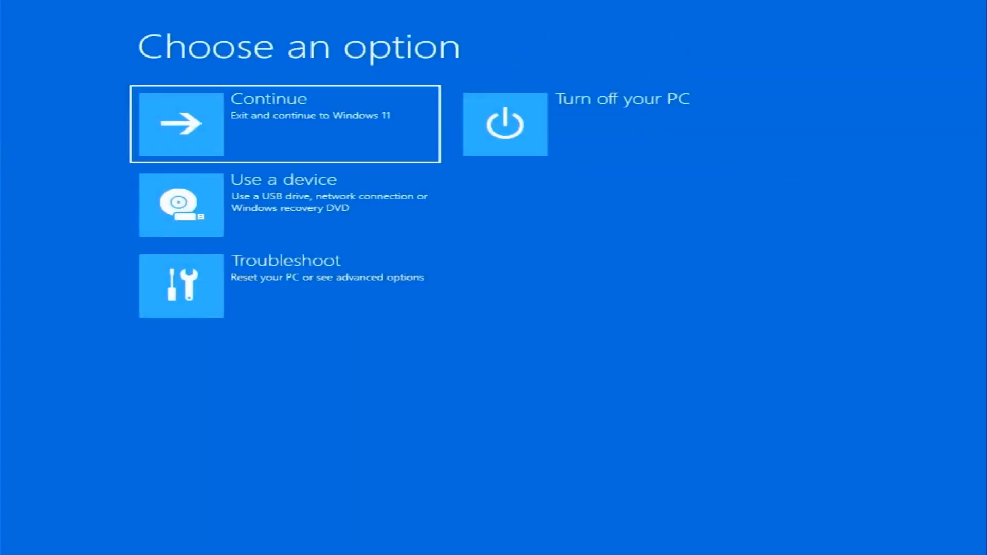
Try to uninstall the latest feature update through the advanced troubleshooting options
{"action": "left_click", "coordinate": [405, 273]}
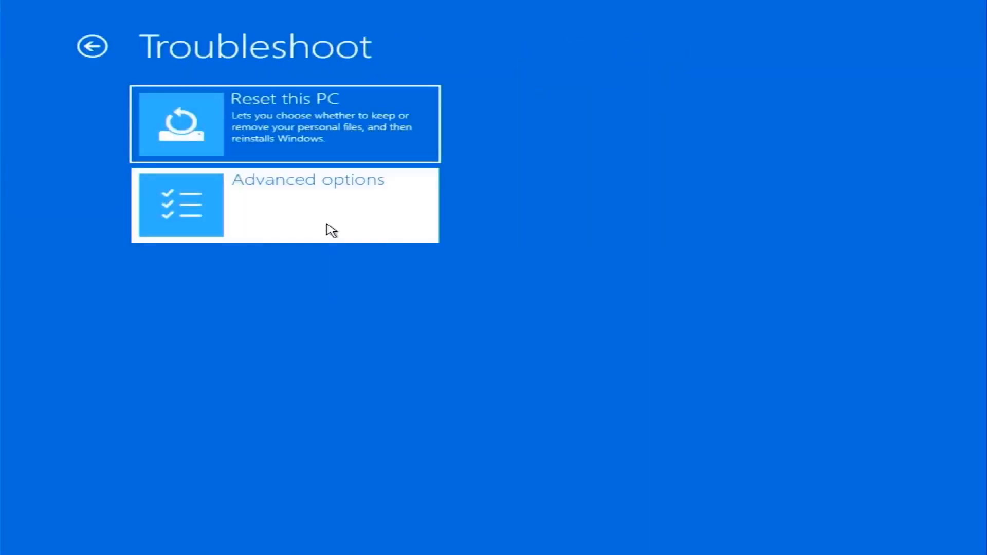
{"action": "left_click", "coordinate": [329, 229]}
{"action": "left_click", "coordinate": [505, 144]}
{"action": "left_click", "coordinate": [325, 220]}
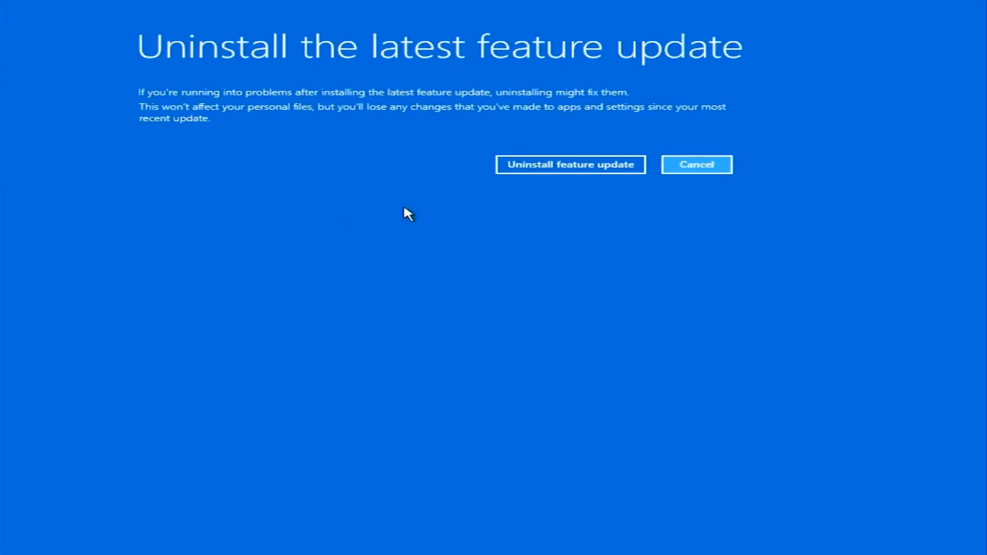
{"action": "left_click", "coordinate": [528, 165]}
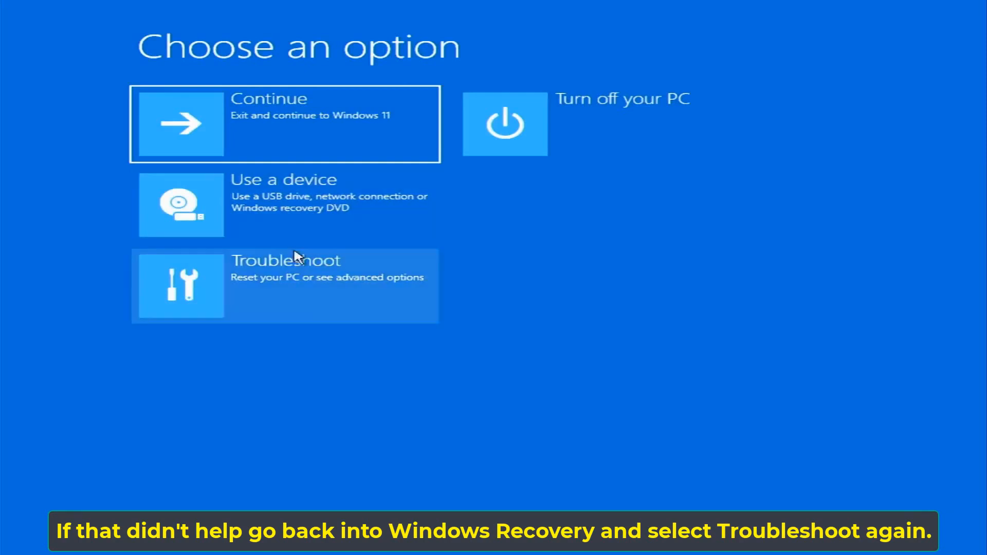
Restart through the advanced Start-up Settings and boot Windows with the Enable Safe Mode option
{"action": "left_click", "coordinate": [269, 285]}
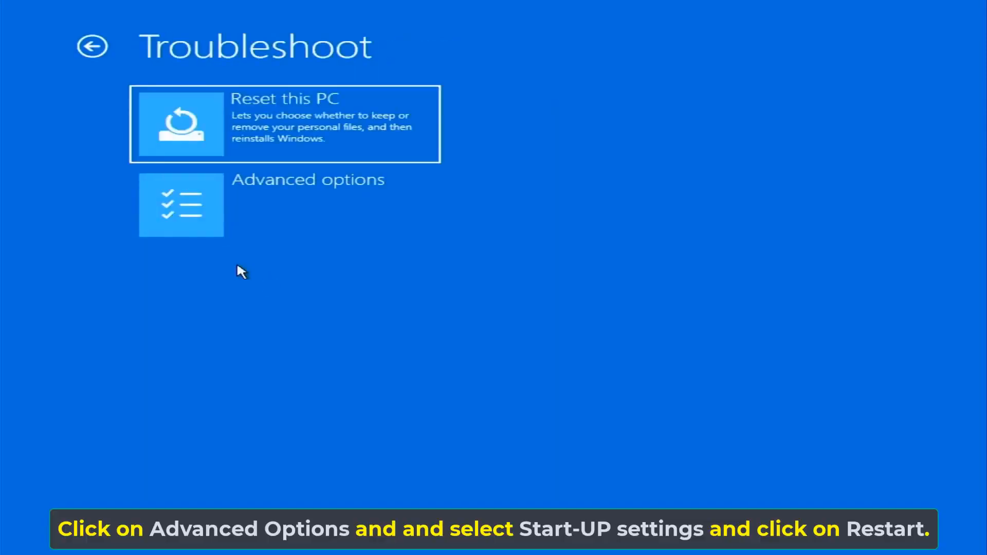
{"action": "left_click", "coordinate": [185, 234]}
{"action": "left_click", "coordinate": [369, 212]}
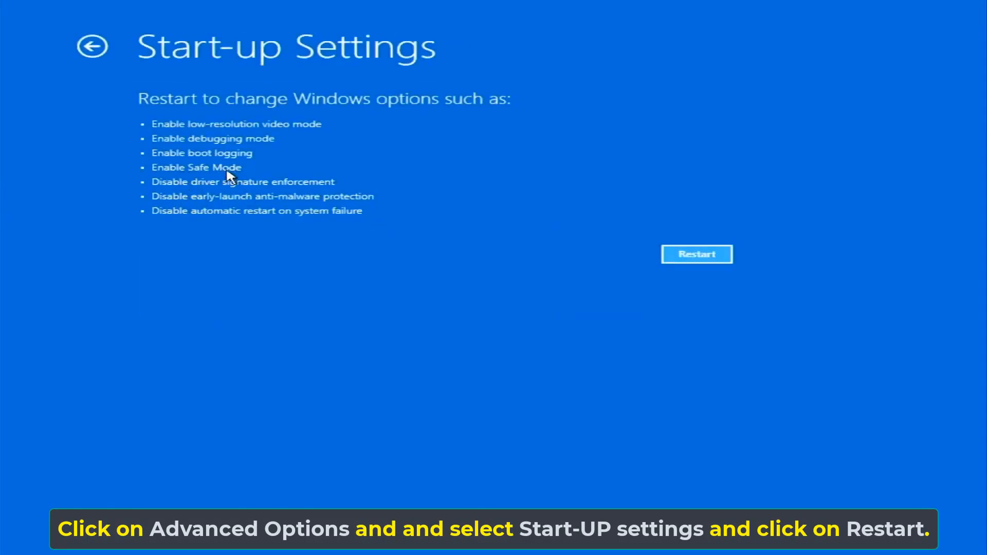
{"action": "left_click", "coordinate": [719, 253]}
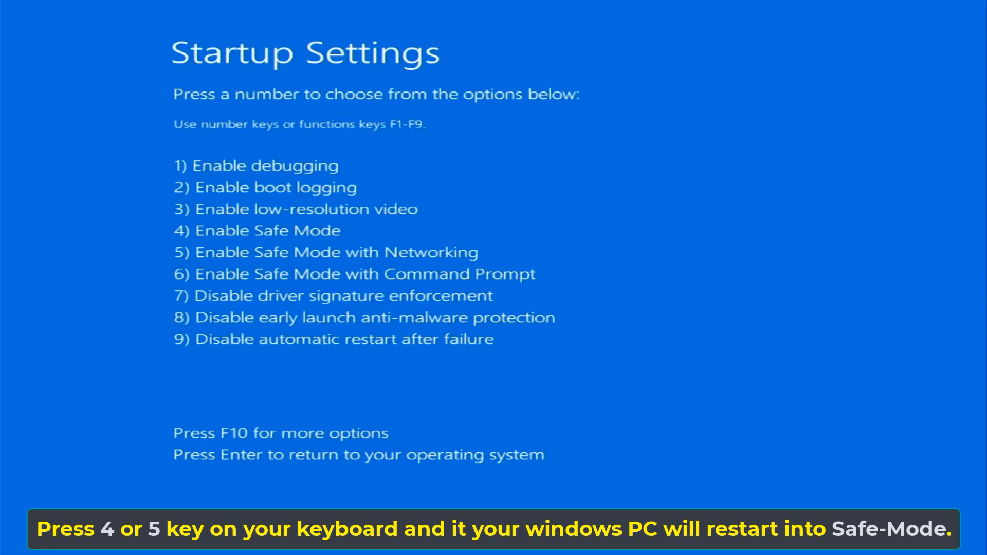
{"action": "key", "text": "4"}
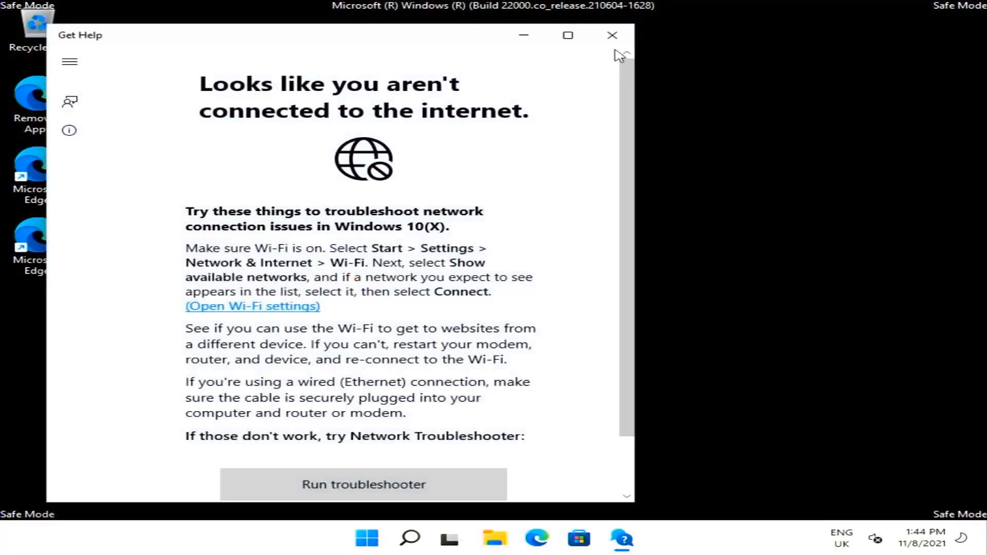
Close the Get Help window and create a local user account named Acer without a password in the account settings
{"action": "left_click", "coordinate": [613, 34]}
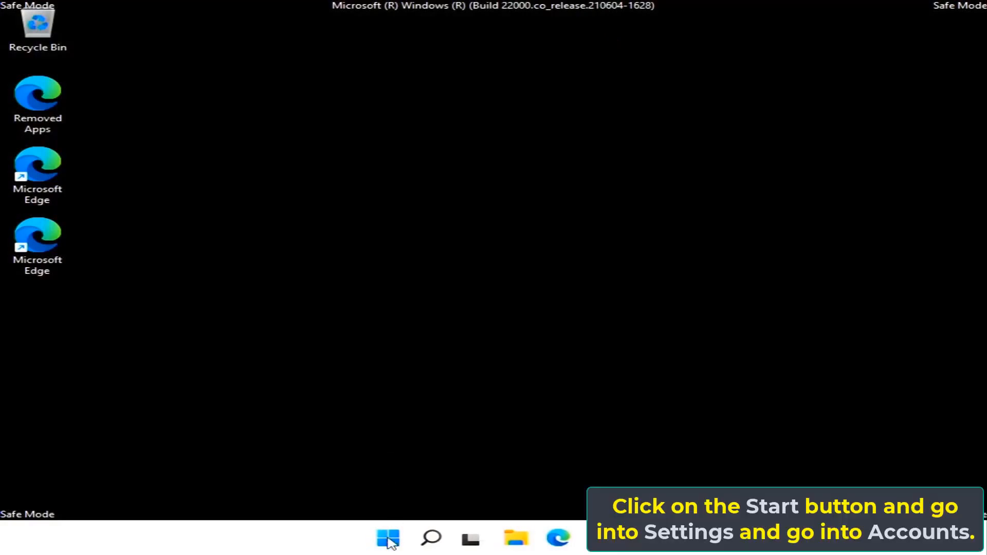
{"action": "left_click", "coordinate": [389, 540]}
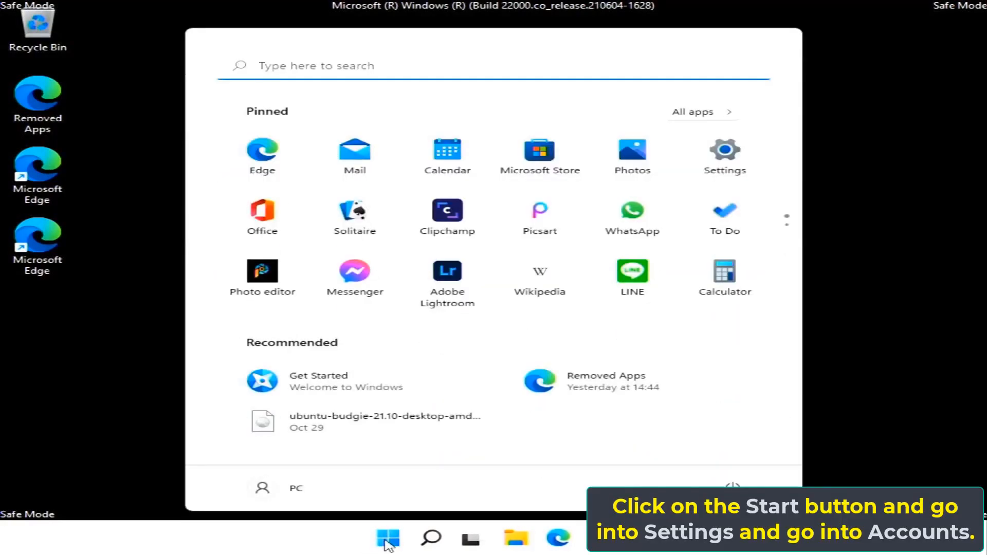
{"action": "left_click", "coordinate": [726, 154]}
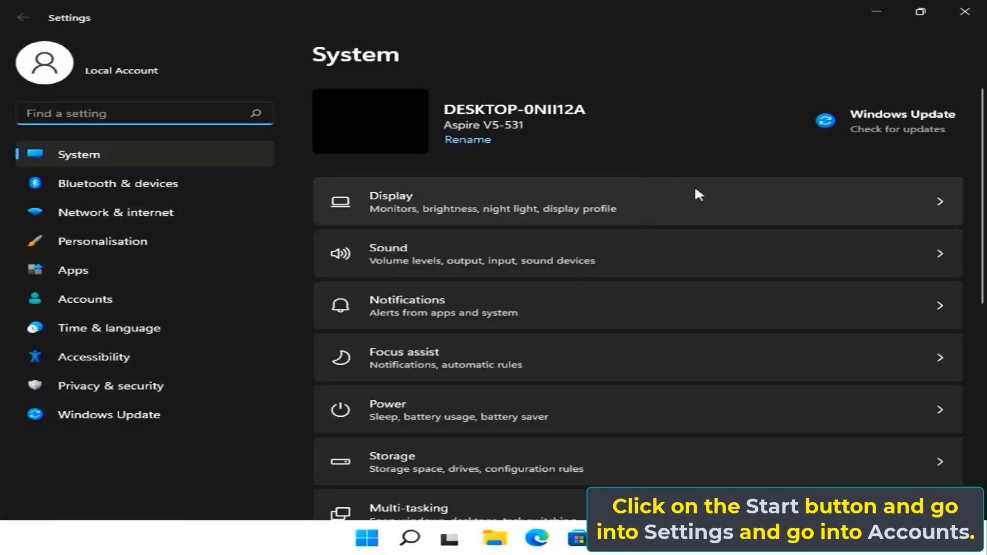
{"action": "left_click", "coordinate": [87, 298]}
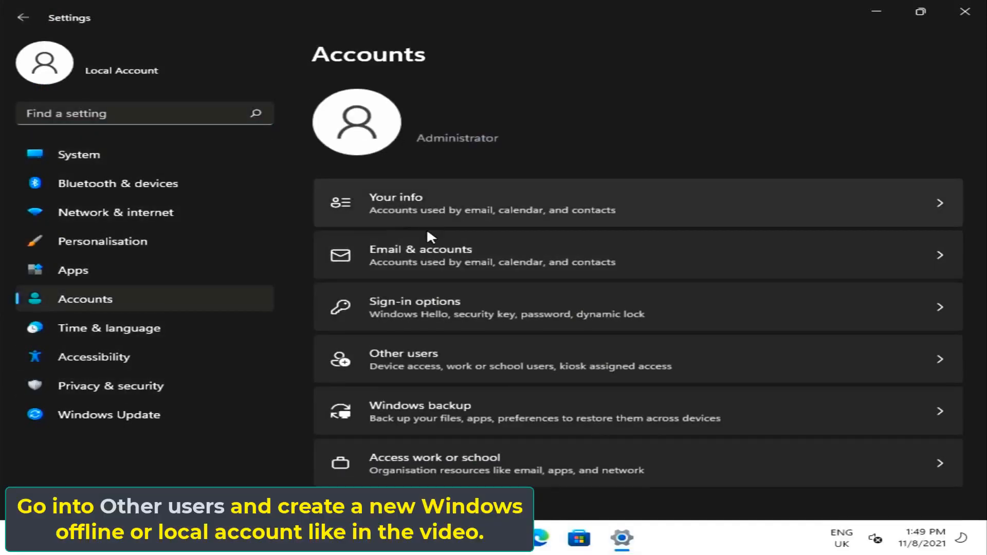
{"action": "left_click", "coordinate": [425, 374]}
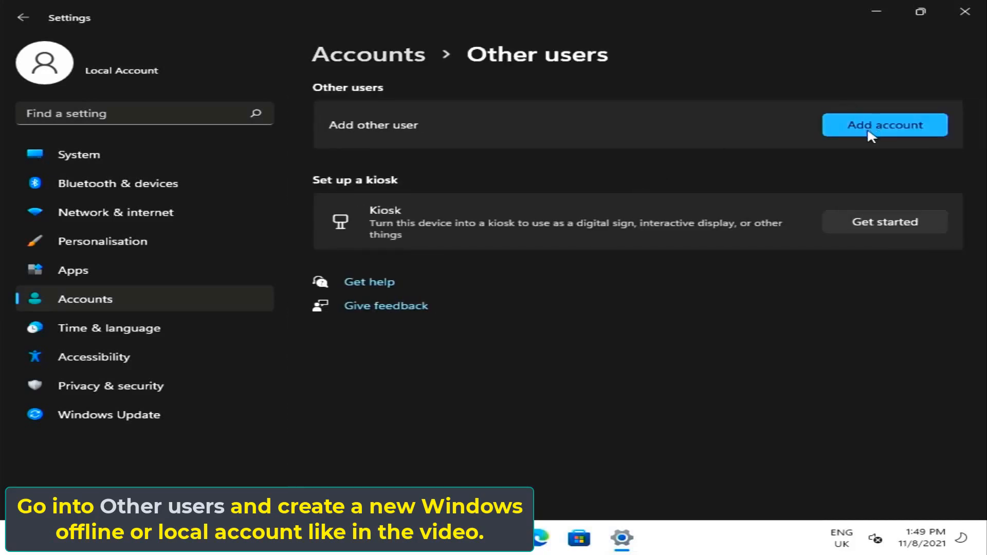
{"action": "left_click", "coordinate": [868, 131]}
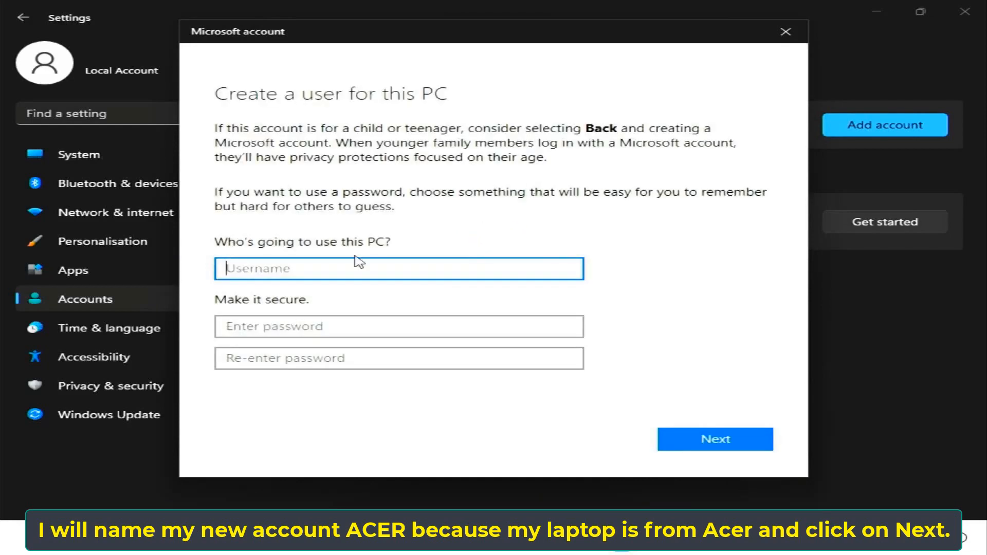
{"action": "type", "text": "Acer"}
{"action": "left_click", "coordinate": [728, 445]}
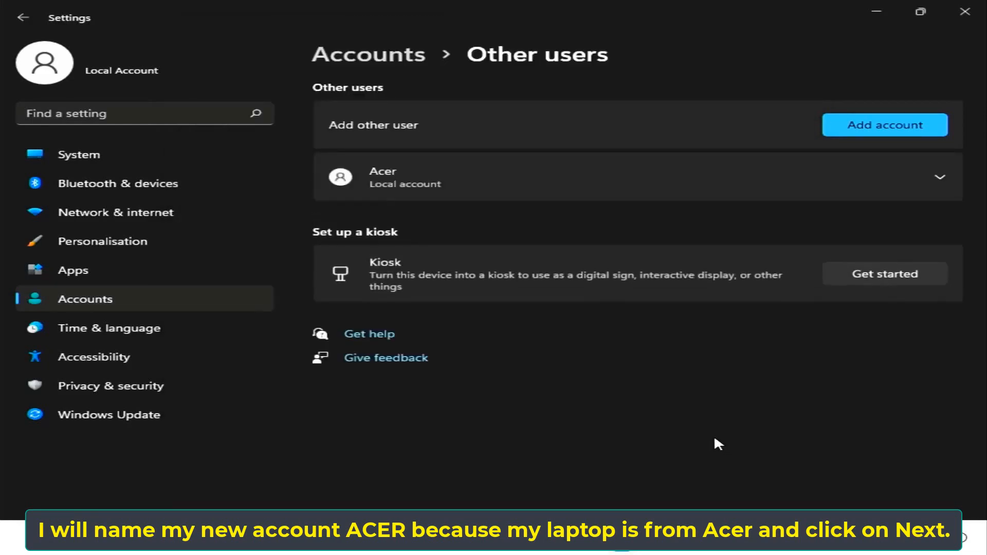
Change the Acer account's type to Administrator and close Settings
{"action": "left_click", "coordinate": [498, 192]}
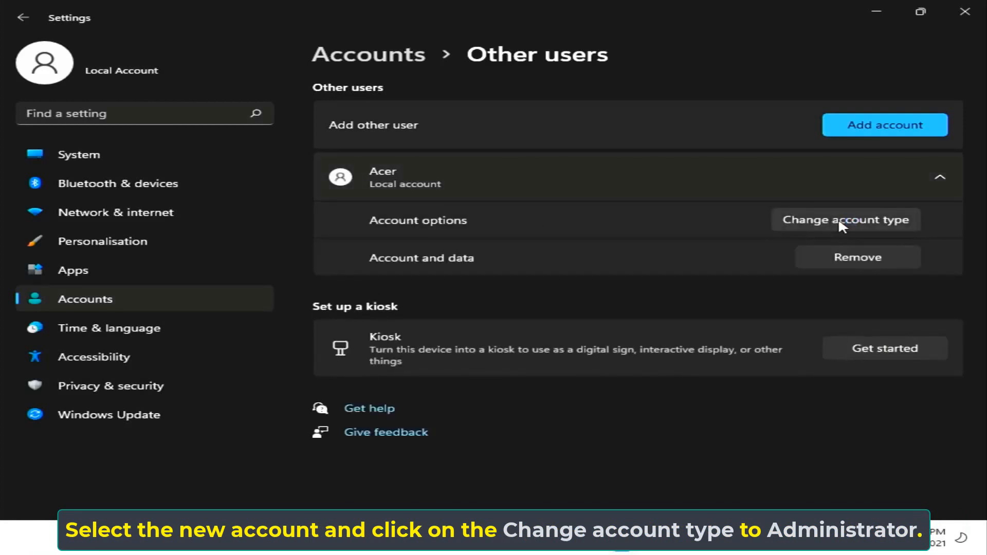
{"action": "left_click", "coordinate": [840, 224]}
{"action": "left_click", "coordinate": [414, 280]}
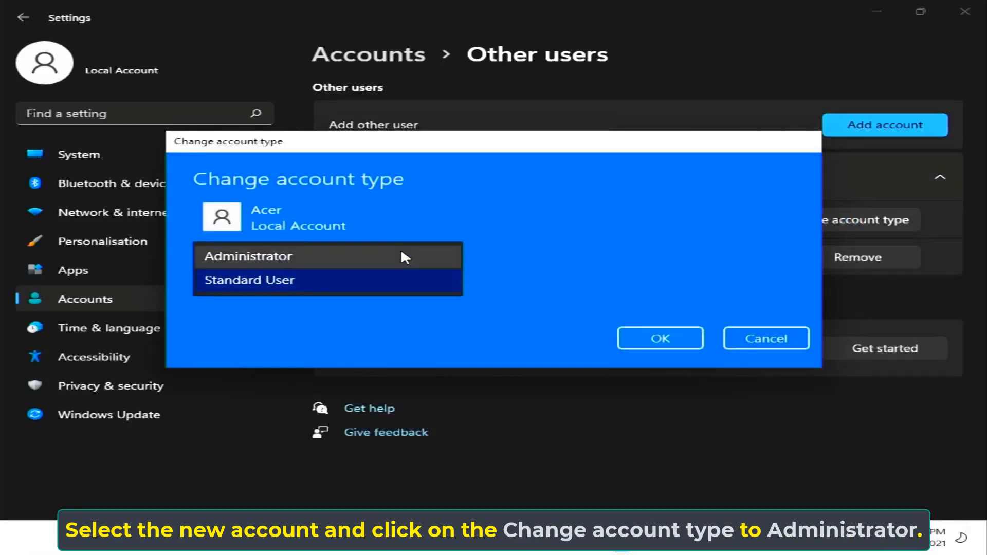
{"action": "left_click", "coordinate": [402, 256]}
{"action": "left_click", "coordinate": [633, 338]}
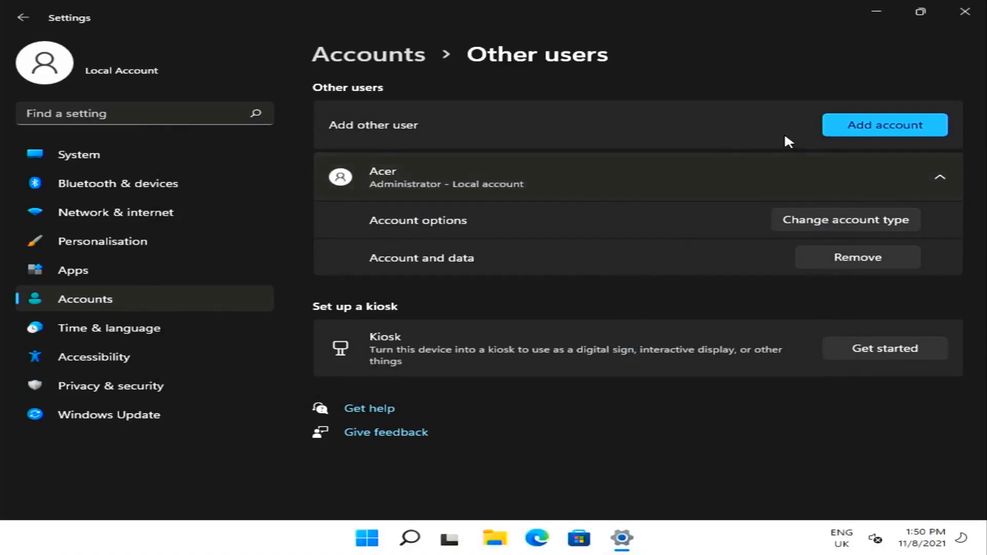
{"action": "left_click", "coordinate": [964, 12]}
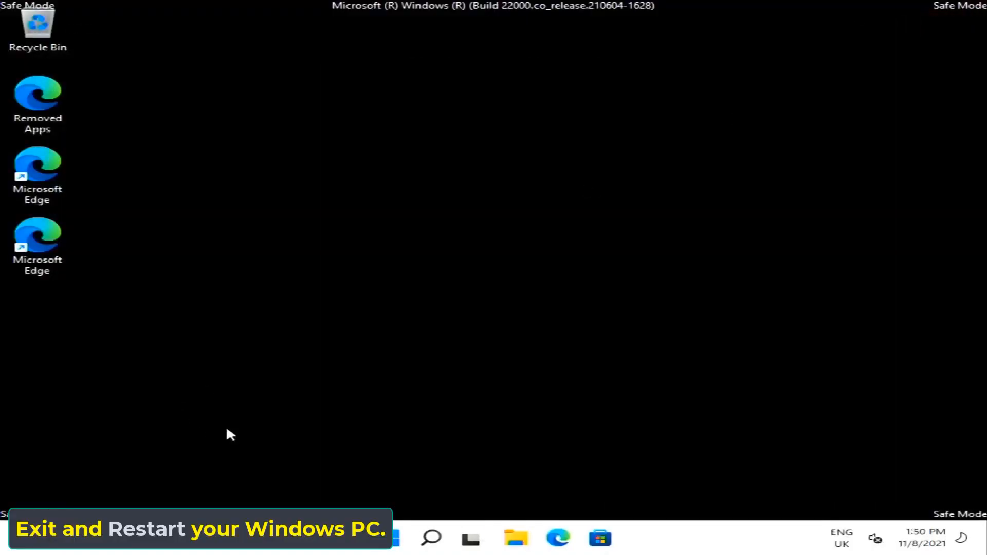
Restart the PC from Safe Mode
{"action": "left_click", "coordinate": [395, 538]}
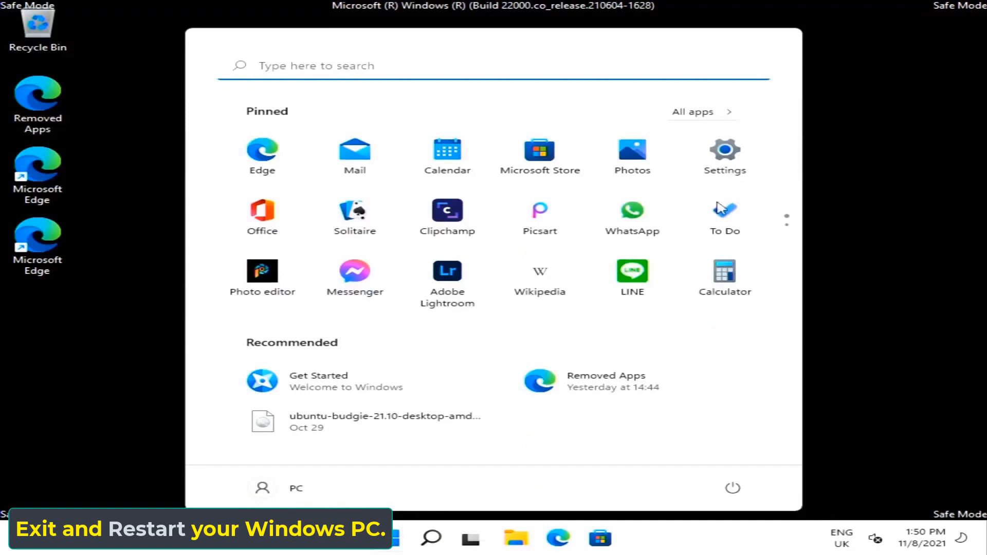
{"action": "left_click", "coordinate": [732, 487]}
{"action": "left_click", "coordinate": [728, 459]}
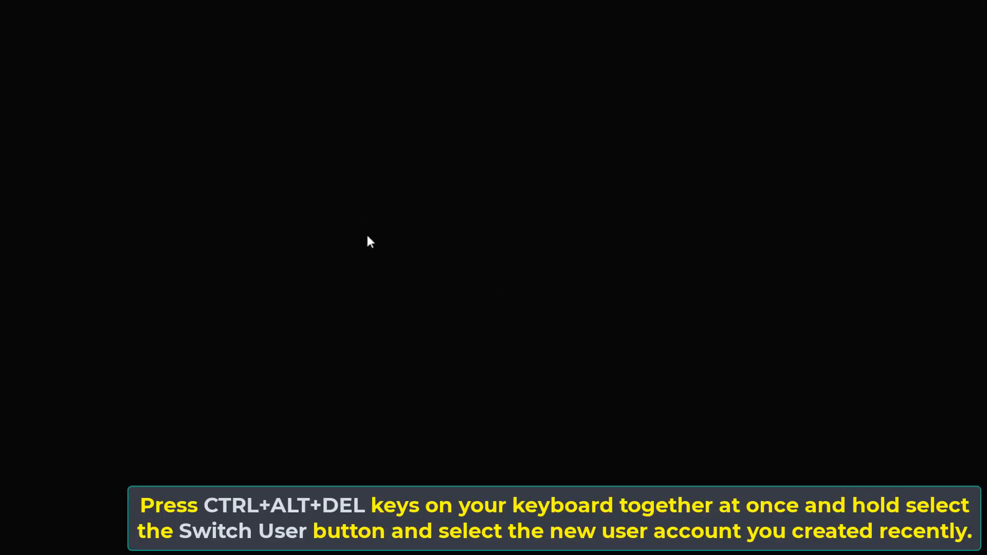
Switch user to sign in to the Acer account and accept the default privacy settings
{"action": "key", "text": "ctrl+alt+Delete"}
{"action": "left_click", "coordinate": [476, 197]}
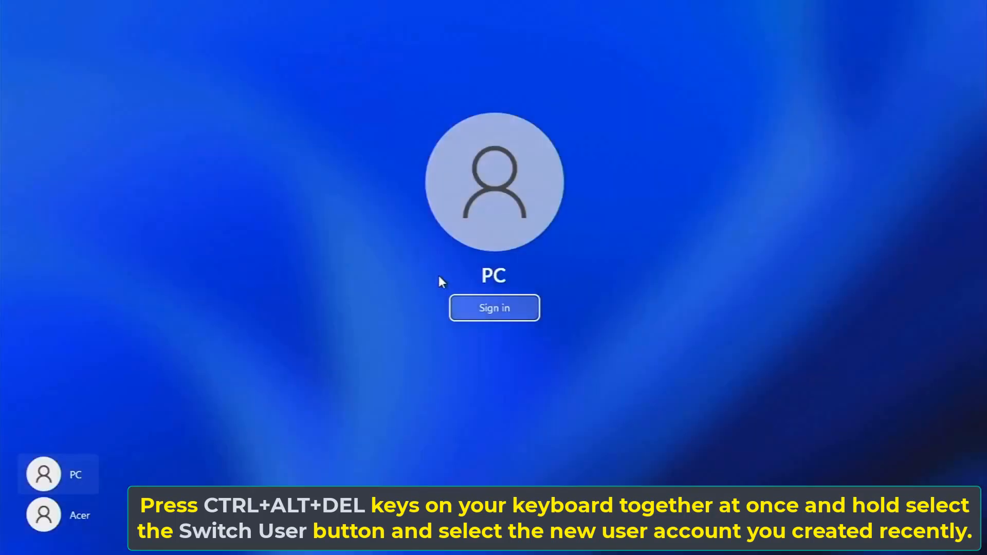
{"action": "left_click", "coordinate": [89, 503]}
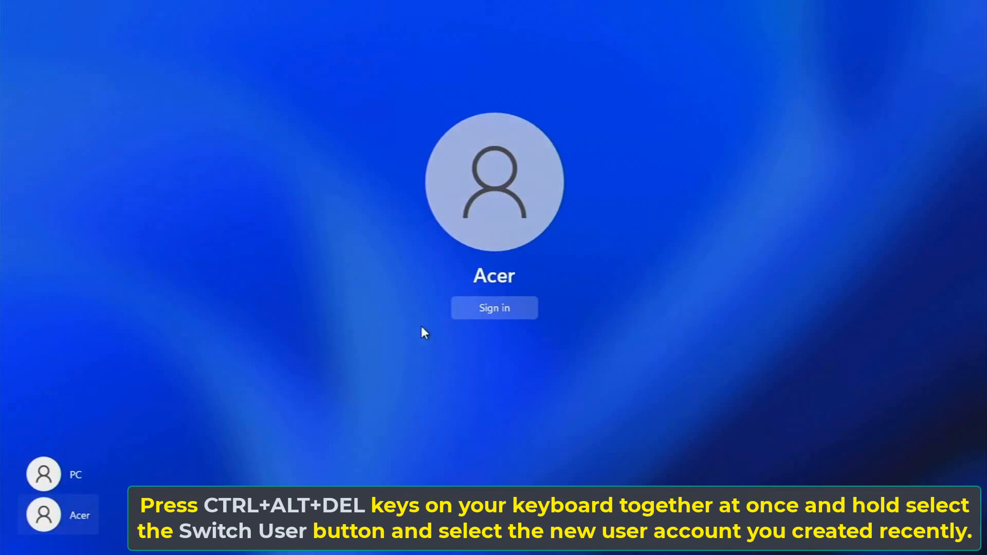
{"action": "left_click", "coordinate": [460, 308]}
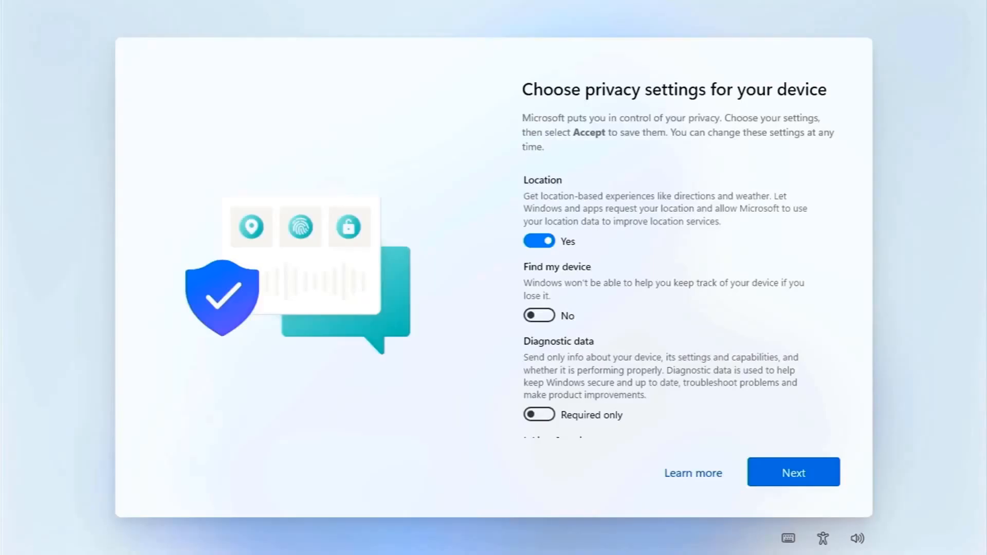
{"action": "scroll", "coordinate": [669, 309], "scroll_direction": "down", "scroll_amount": 5}
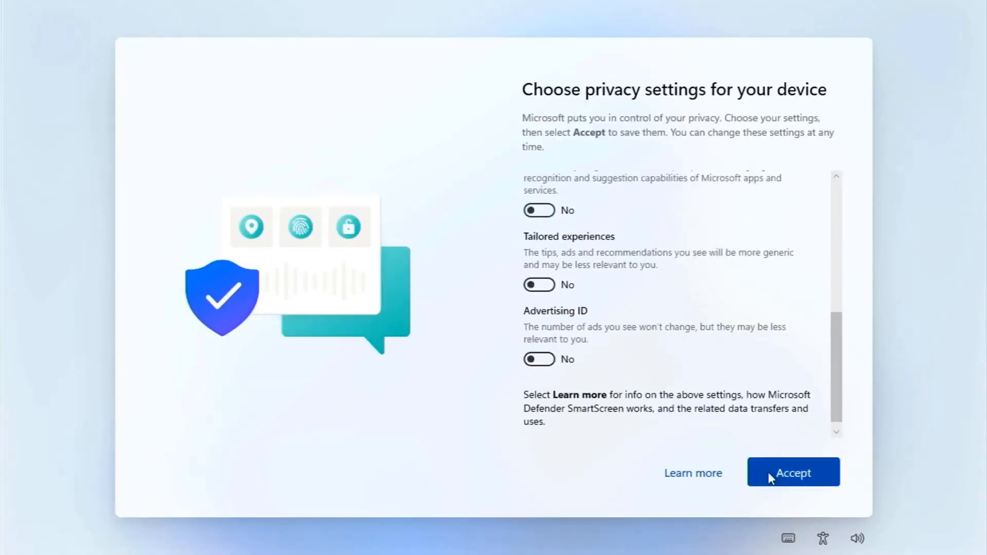
{"action": "left_click", "coordinate": [768, 472]}
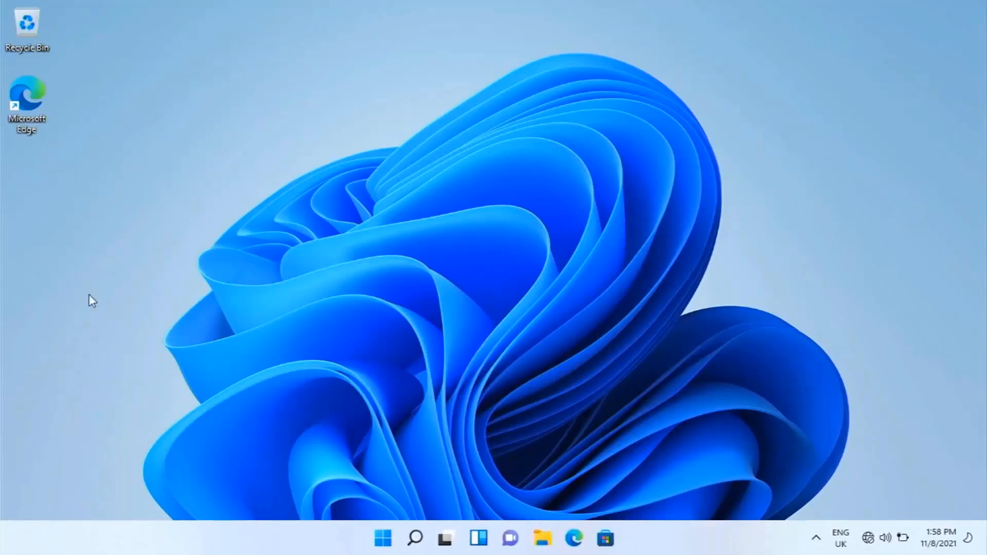
{"action": "right_click", "coordinate": [363, 368]}
{"action": "left_click", "coordinate": [404, 265]}
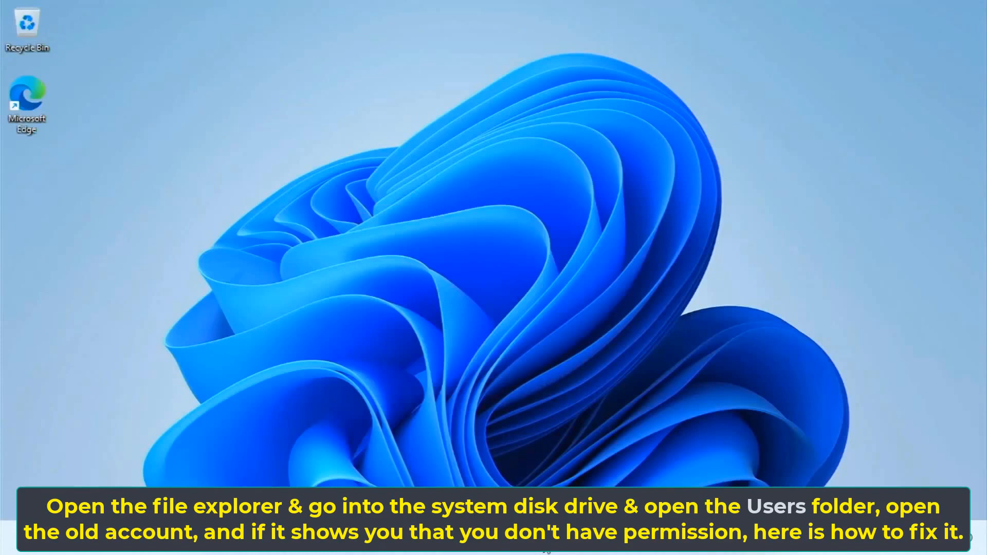
Browse to the Users folder on Local Disk (C:) and try to open the PC account's folder, declining the permission request
{"action": "key", "text": "super+e"}
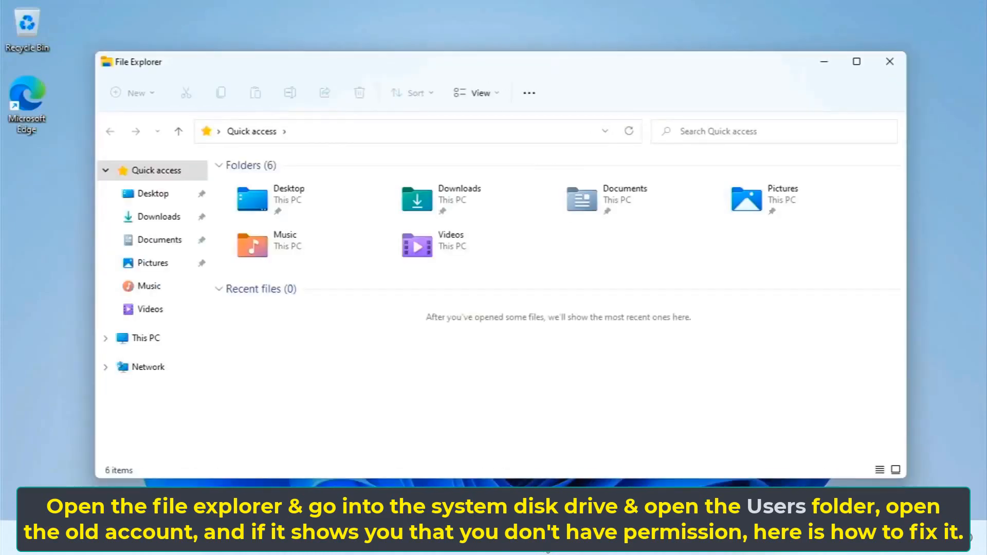
{"action": "left_click", "coordinate": [147, 340]}
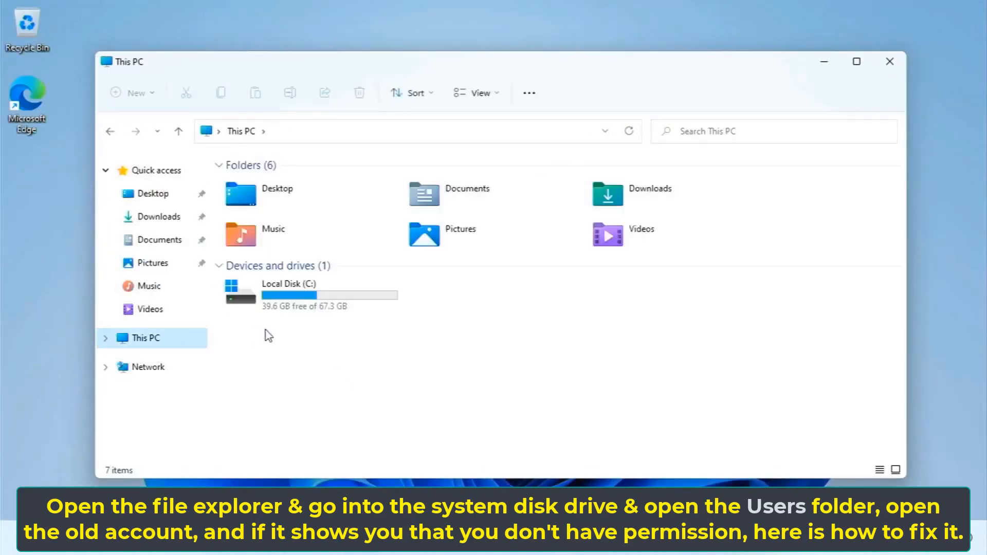
{"action": "double_click", "coordinate": [276, 305]}
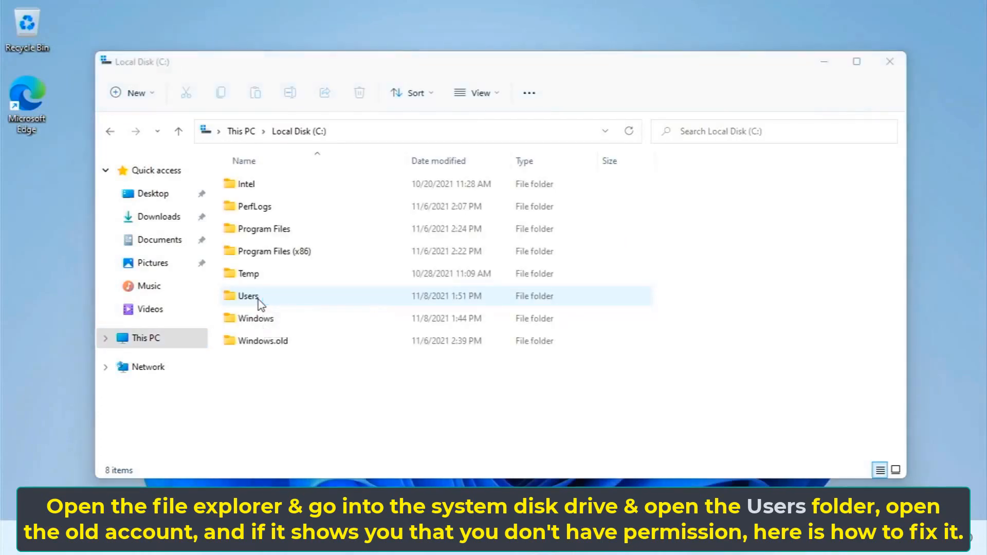
{"action": "double_click", "coordinate": [258, 299]}
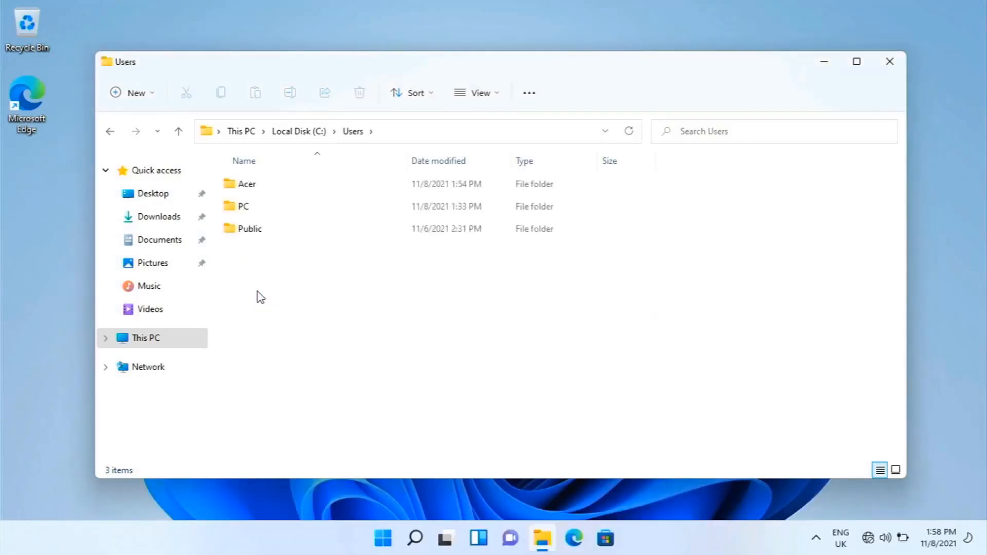
{"action": "left_click", "coordinate": [233, 206]}
{"action": "double_click", "coordinate": [233, 205]}
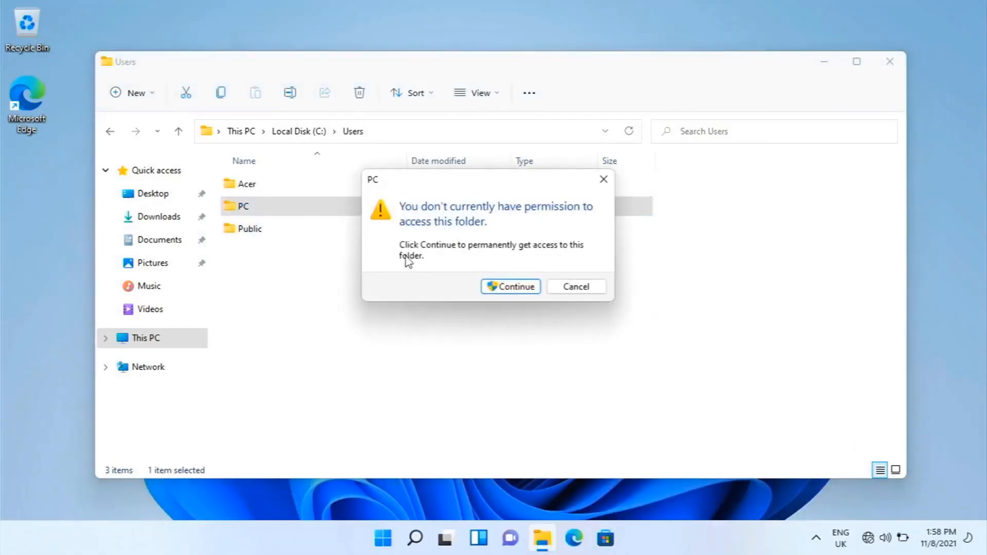
{"action": "left_click", "coordinate": [570, 289]}
View the PC folder's advanced security settings with administrative permissions, enable inheritance, and apply the change
{"action": "right_click", "coordinate": [264, 211]}
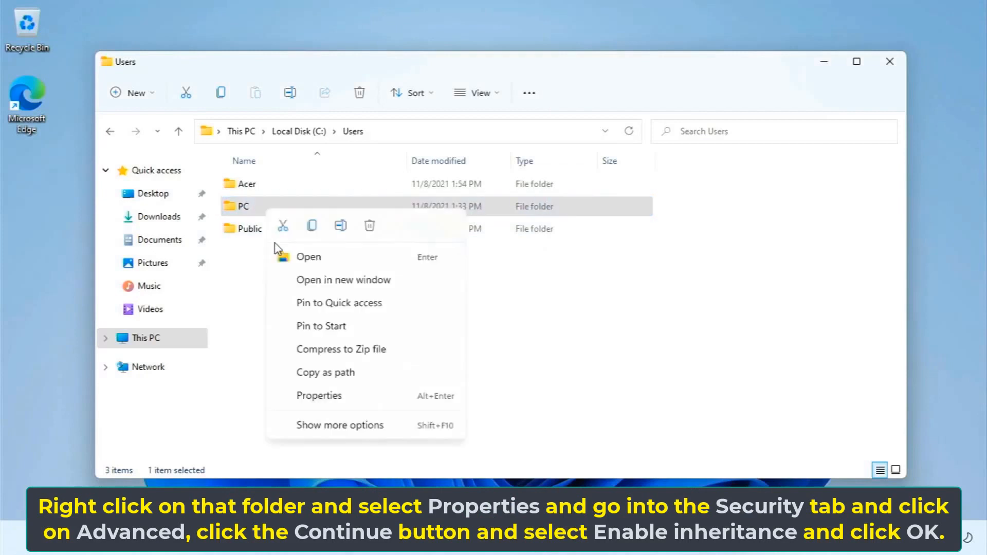
{"action": "left_click", "coordinate": [325, 400]}
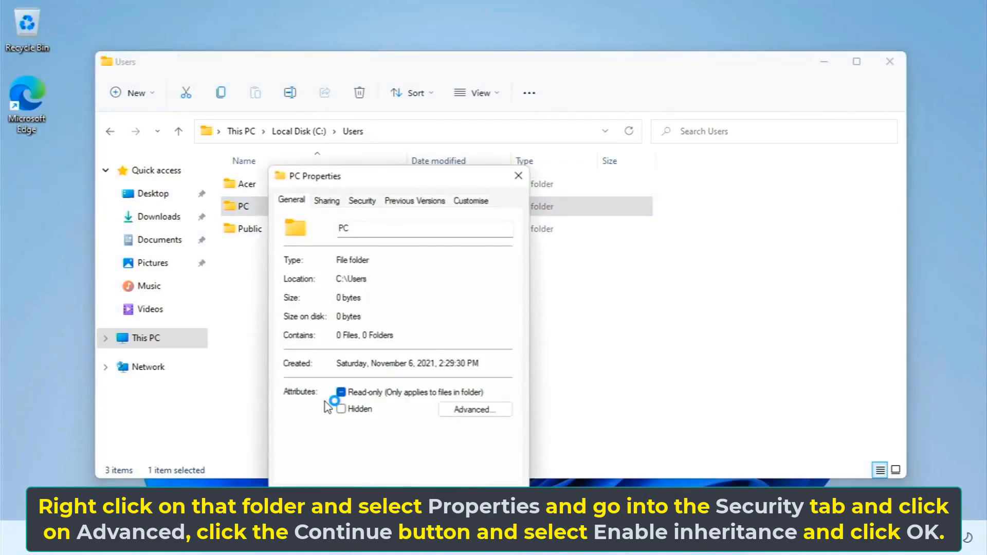
{"action": "left_click", "coordinate": [355, 203]}
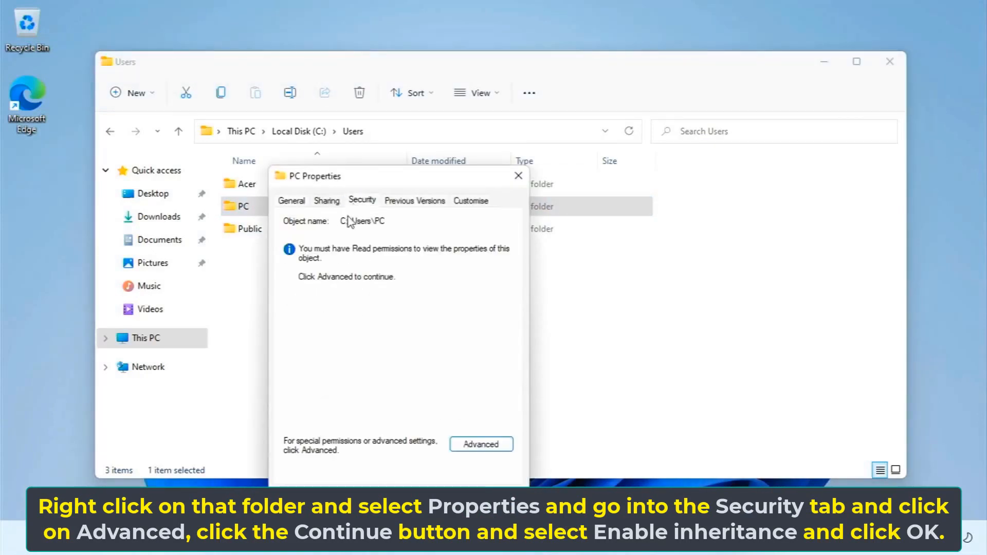
{"action": "left_click", "coordinate": [474, 447]}
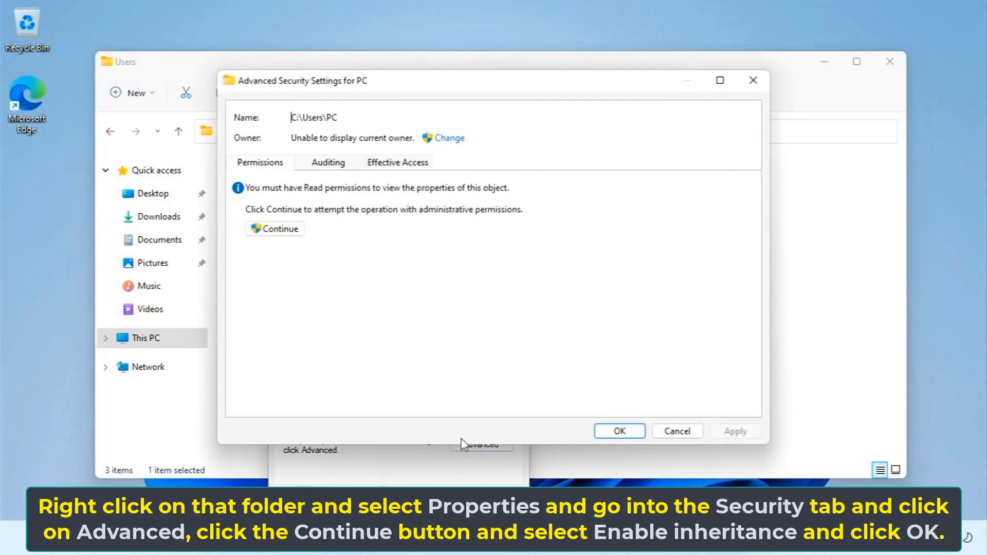
{"action": "left_click", "coordinate": [279, 230]}
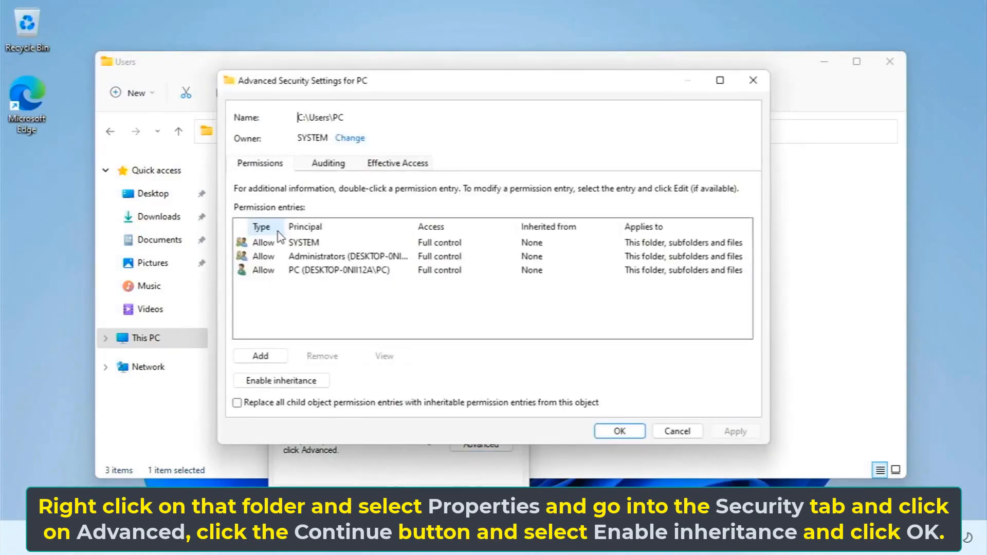
{"action": "left_click", "coordinate": [307, 380]}
{"action": "left_click", "coordinate": [599, 434]}
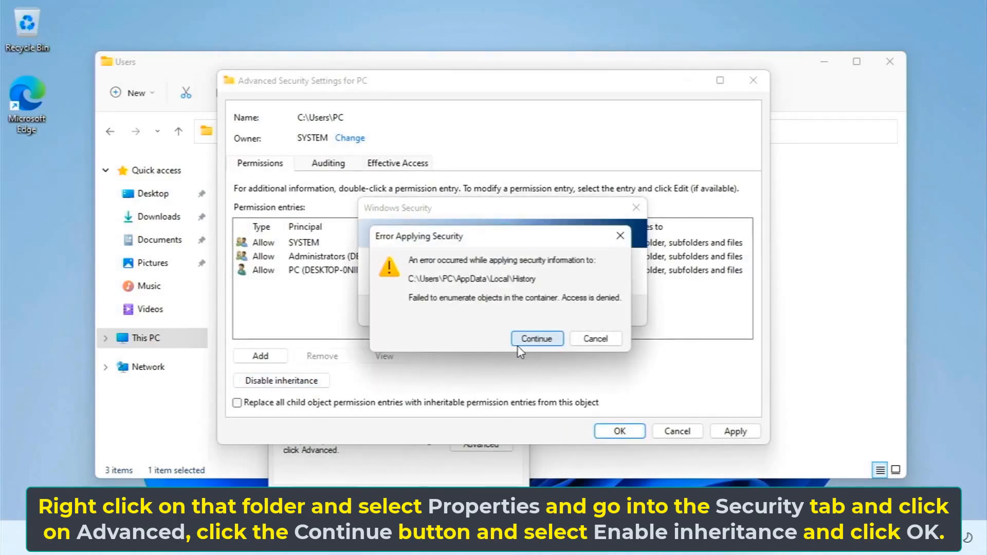
Continue past every security error while permissions are applied to the PC folder, and close its properties
{"action": "left_click", "coordinate": [517, 343]}
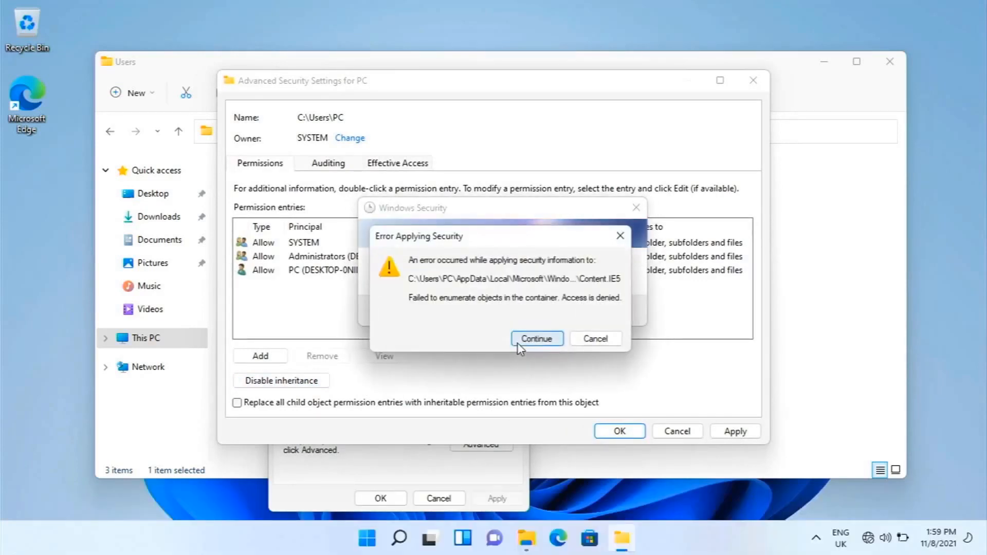
{"action": "left_click", "coordinate": [517, 344]}
{"action": "left_click", "coordinate": [516, 344]}
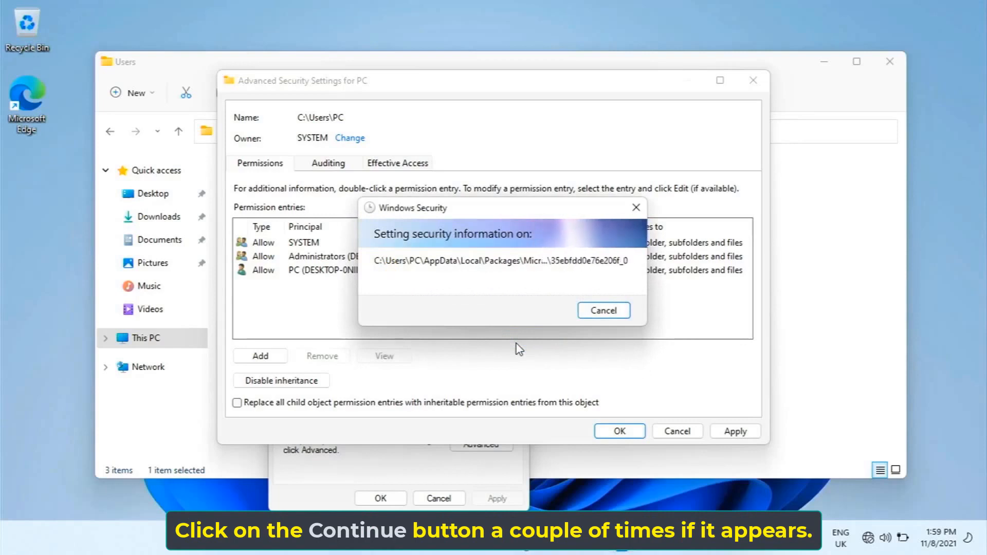
{"action": "left_click", "coordinate": [515, 343]}
{"action": "left_click", "coordinate": [515, 344]}
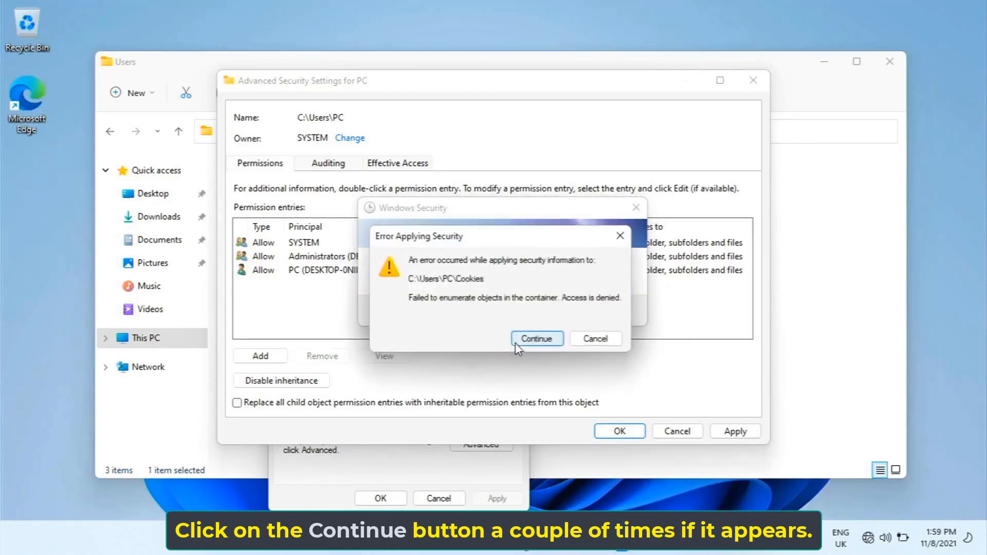
{"action": "left_click", "coordinate": [513, 341]}
{"action": "left_click", "coordinate": [516, 340]}
{"action": "left_click", "coordinate": [515, 339]}
{"action": "left_click", "coordinate": [516, 341]}
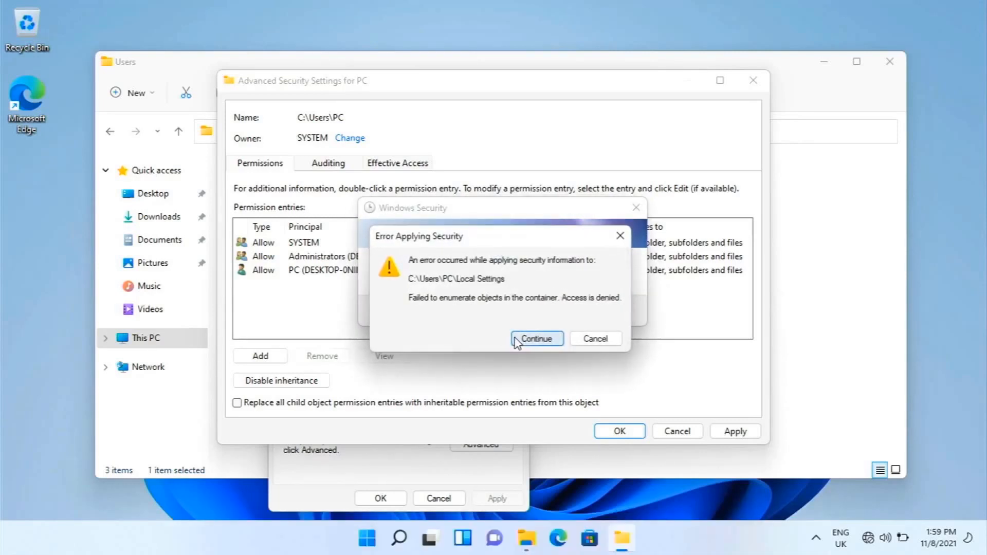
{"action": "left_click", "coordinate": [516, 340]}
{"action": "left_click", "coordinate": [515, 340]}
{"action": "left_click", "coordinate": [515, 340]}
{"action": "left_click", "coordinate": [515, 340]}
{"action": "left_click", "coordinate": [515, 340]}
{"action": "left_click", "coordinate": [515, 339]}
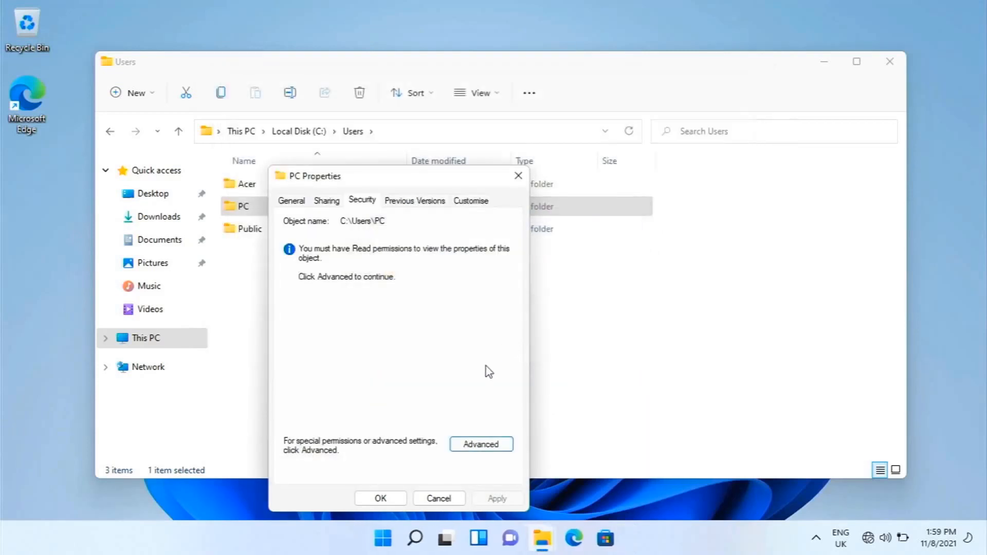
{"action": "left_click", "coordinate": [362, 499]}
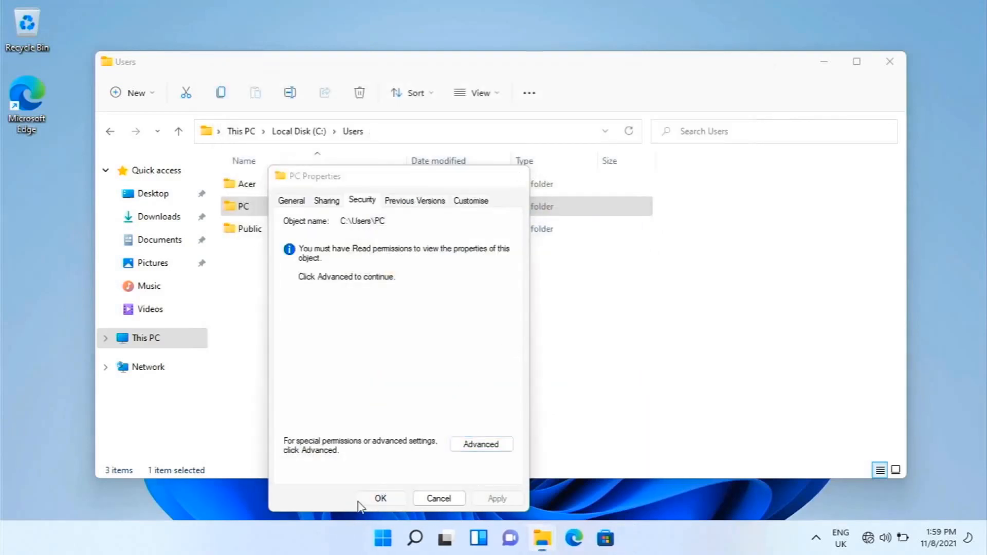
Open the PC account's folder and copy all the folders inside it
{"action": "double_click", "coordinate": [267, 211]}
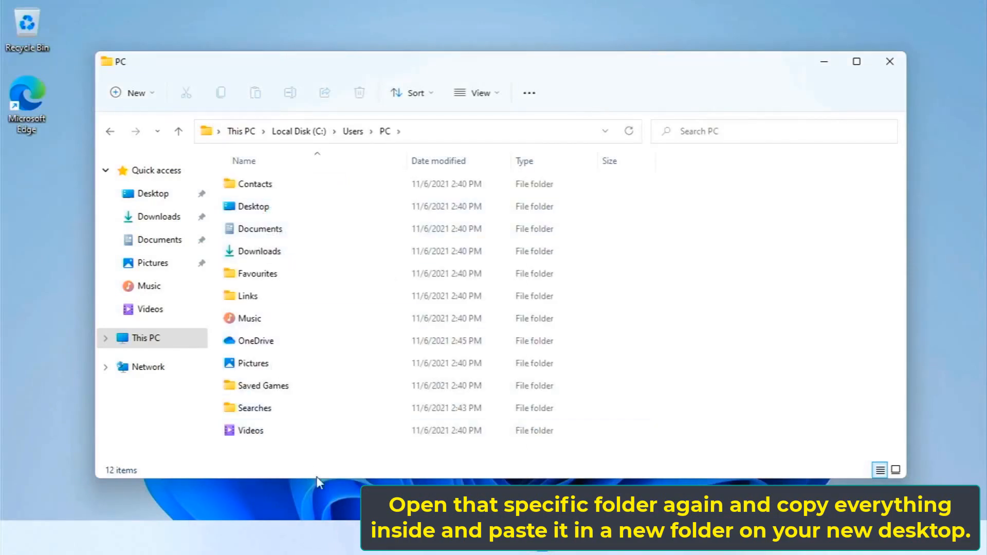
{"action": "left_click_drag", "start_coordinate": [317, 457], "coordinate": [239, 182]}
{"action": "right_click", "coordinate": [239, 183]}
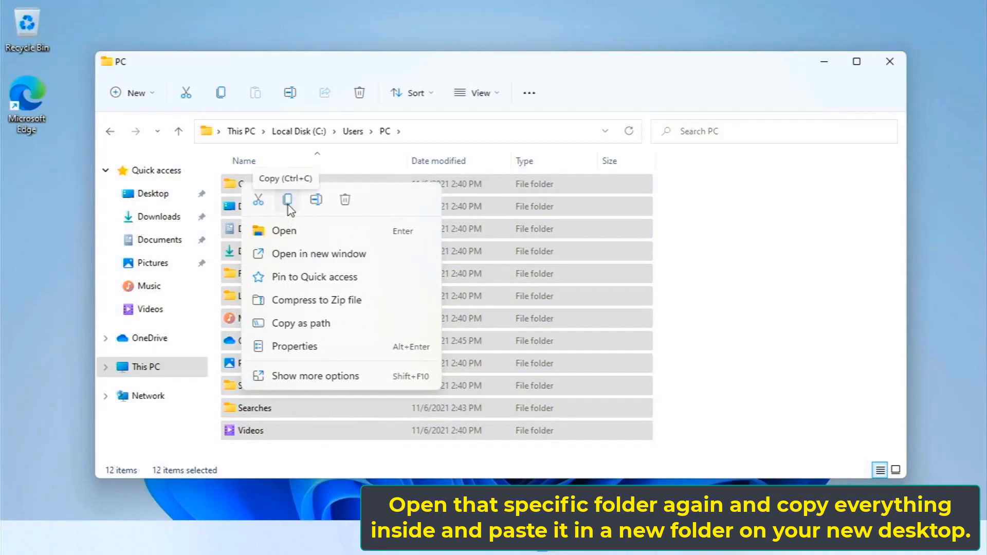
{"action": "left_click", "coordinate": [288, 205]}
Create a new folder on the desktop named "old account"
{"action": "right_click", "coordinate": [43, 219]}
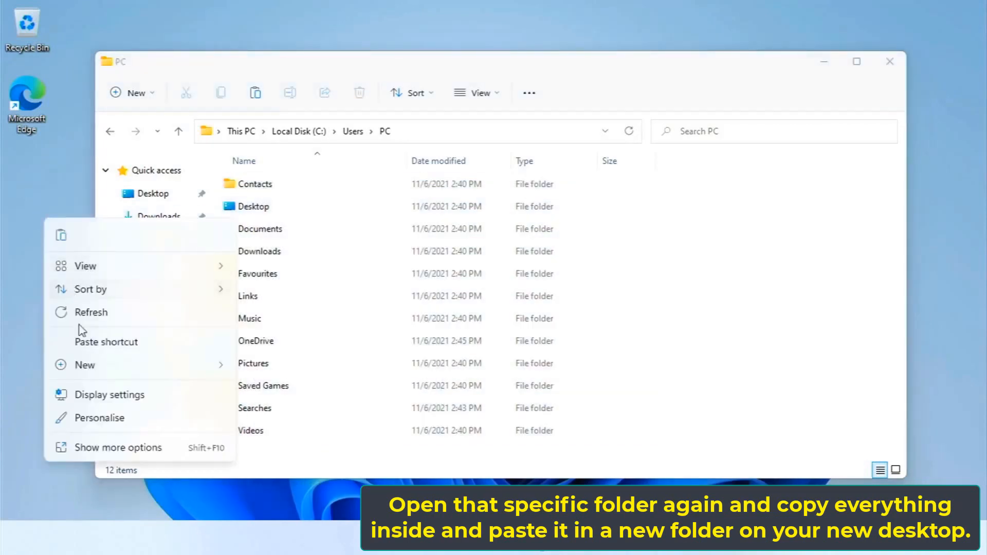
{"action": "mouse_move", "coordinate": [107, 366]}
{"action": "left_click", "coordinate": [257, 362]}
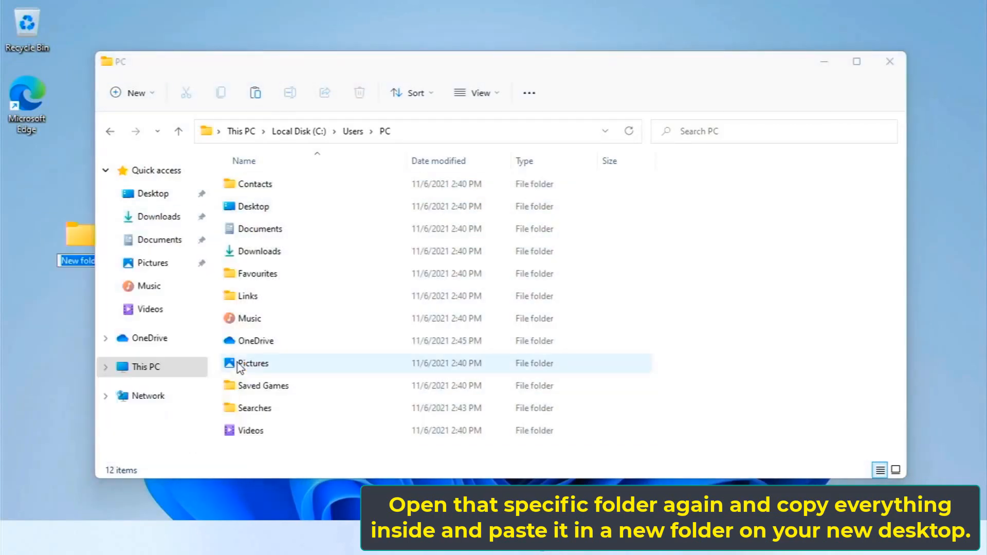
{"action": "type", "text": "old accou"}
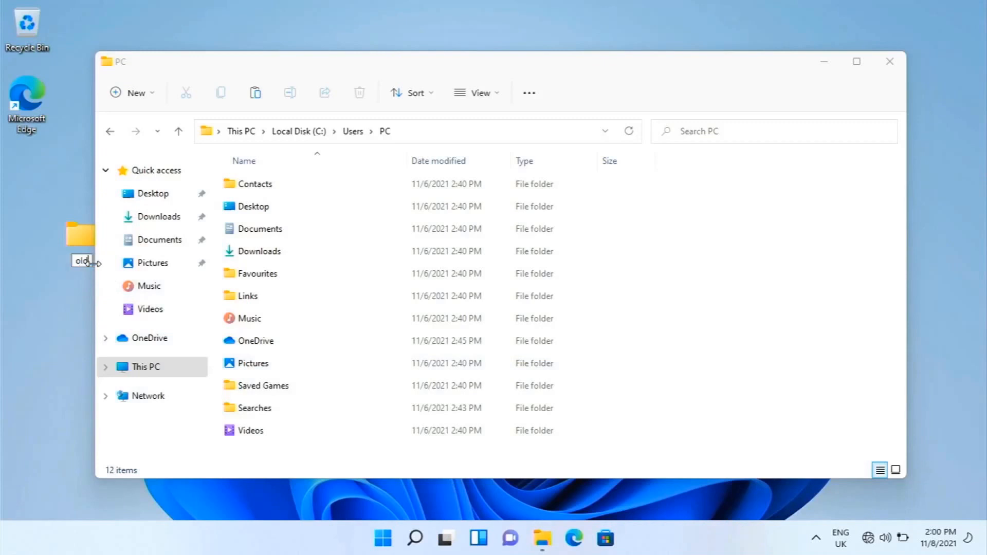
{"action": "type", "text": "nt"}
{"action": "key", "text": "Return"}
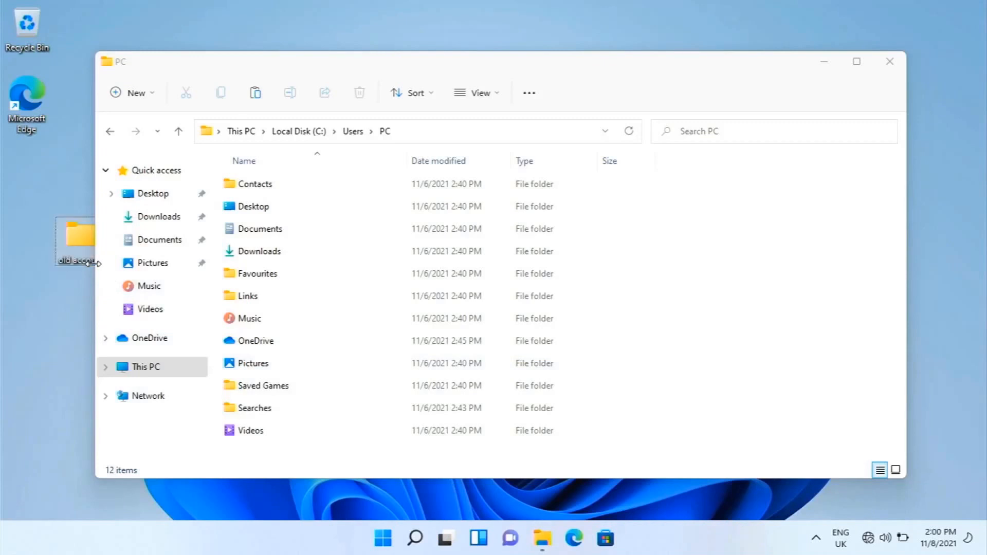
Open the old account folder and paste the copied folders into it
{"action": "double_click", "coordinate": [82, 247]}
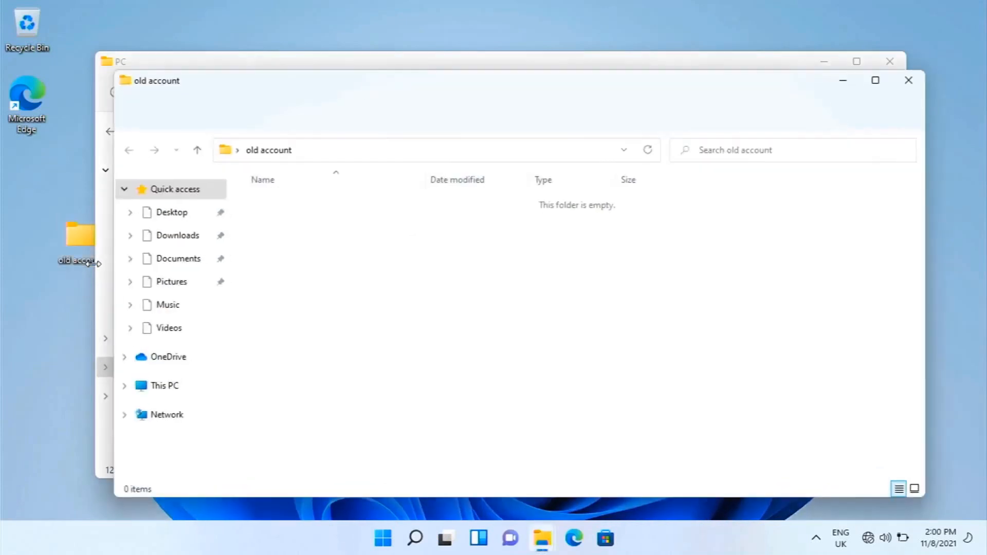
{"action": "right_click", "coordinate": [287, 266]}
{"action": "left_click", "coordinate": [303, 283]}
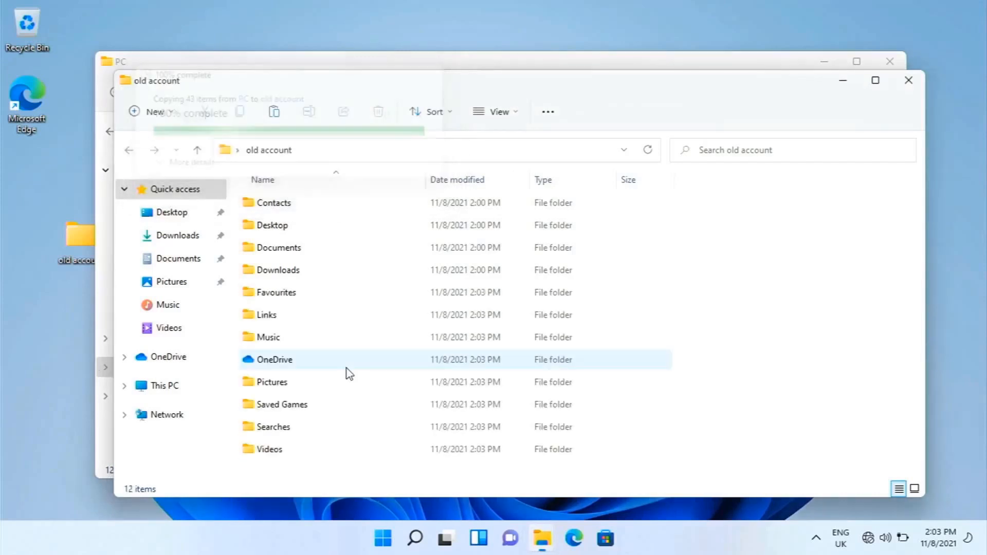
Select and copy everything in the old account folder, go up to the desktop level, and close both File Explorer windows
{"action": "key", "text": "ctrl+a"}
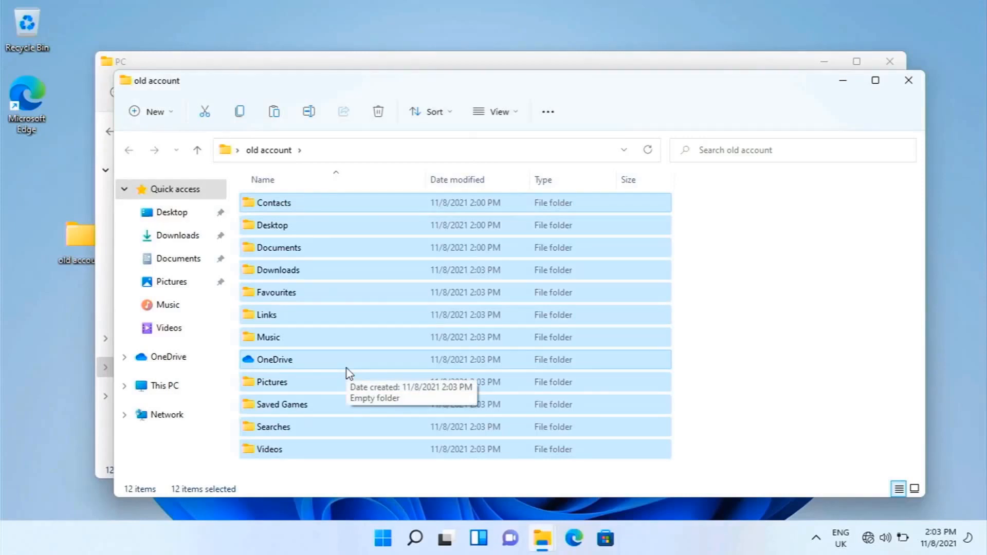
{"action": "key", "text": "ctrl+c"}
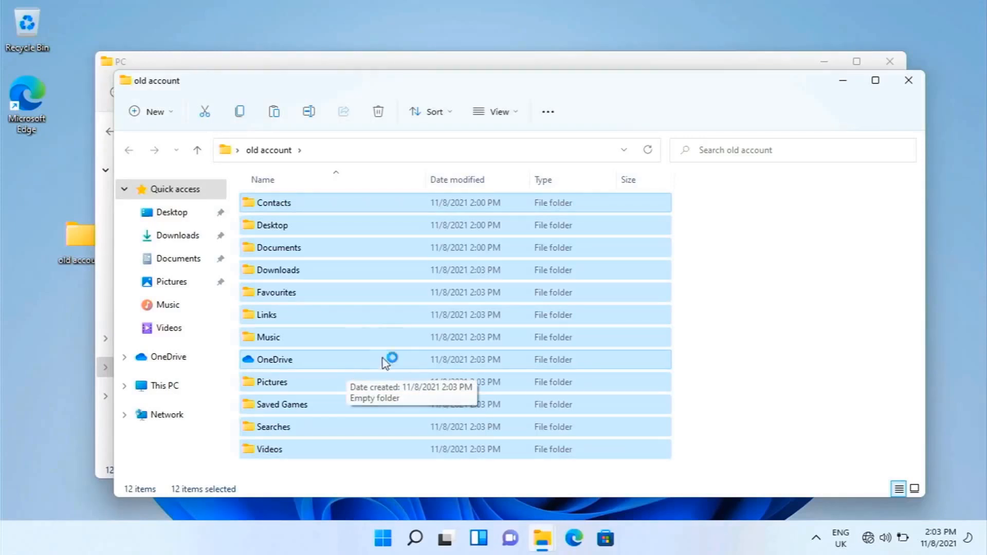
{"action": "left_click", "coordinate": [201, 148]}
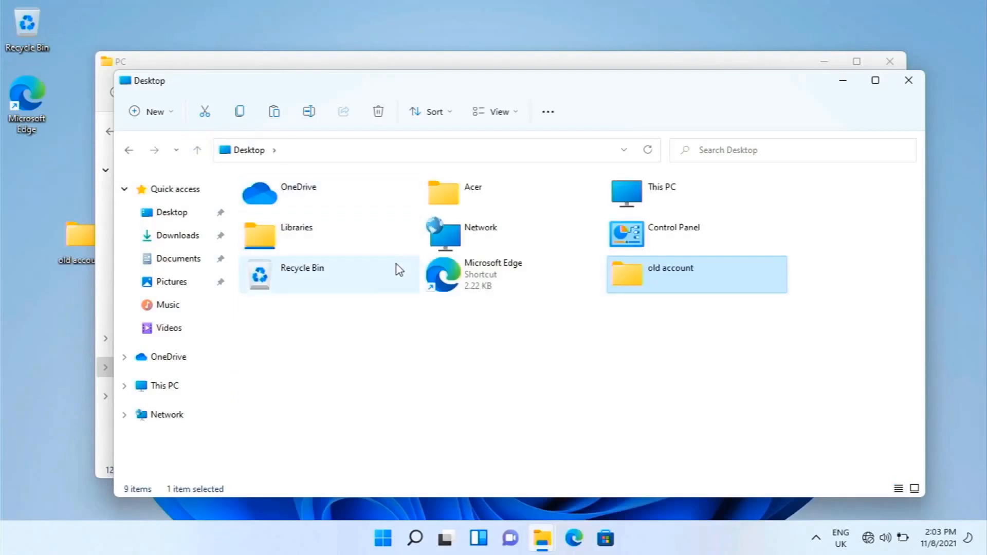
{"action": "left_click", "coordinate": [908, 80]}
{"action": "left_click", "coordinate": [888, 61]}
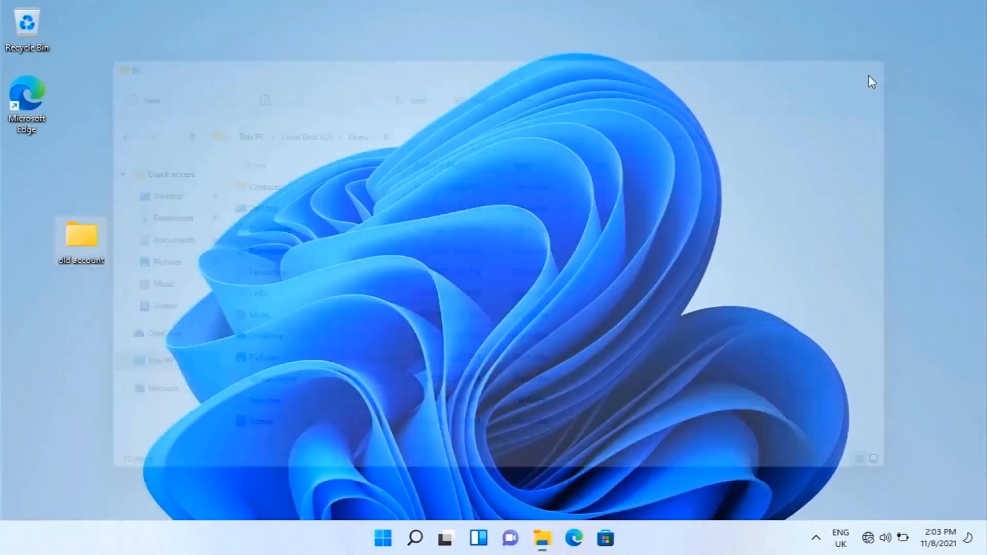
Open the Family & other users page of the Accounts settings in a maximized Settings window
{"action": "left_click", "coordinate": [383, 538]}
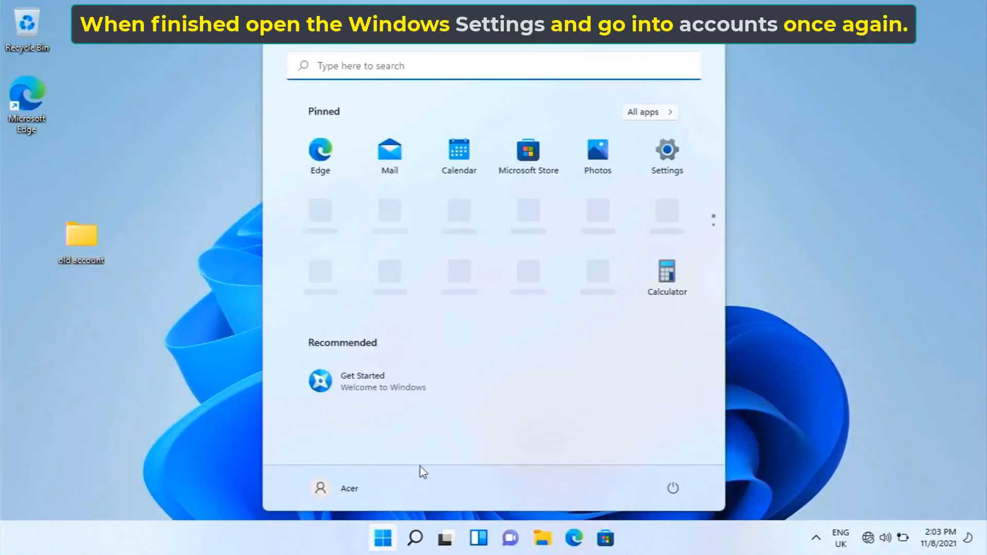
{"action": "left_click", "coordinate": [670, 174]}
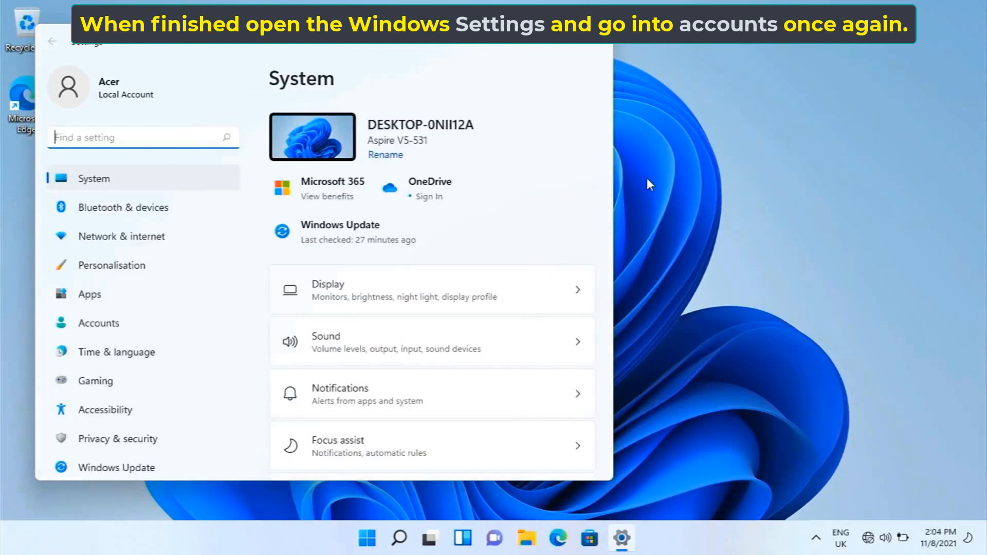
{"action": "left_click", "coordinate": [91, 339]}
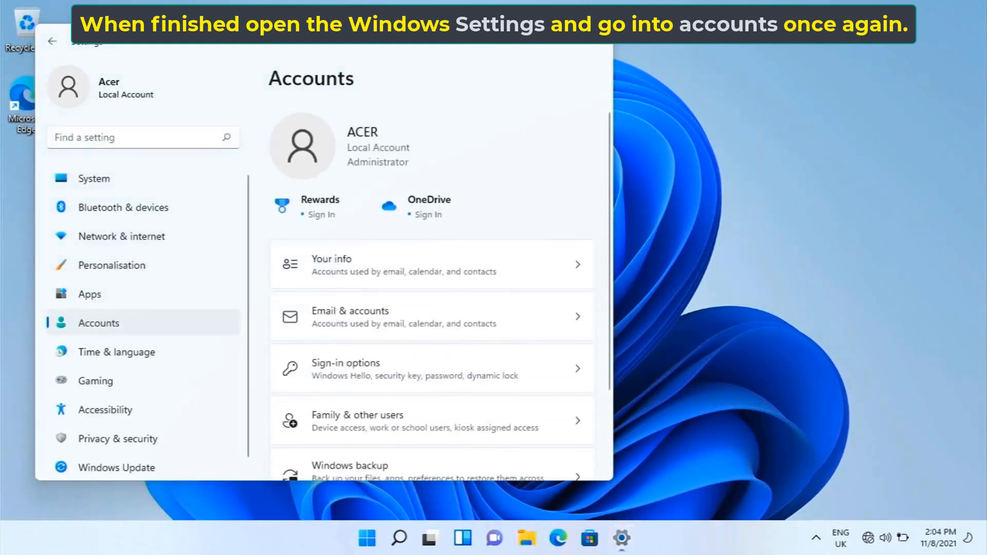
{"action": "double_click", "coordinate": [540, 54]}
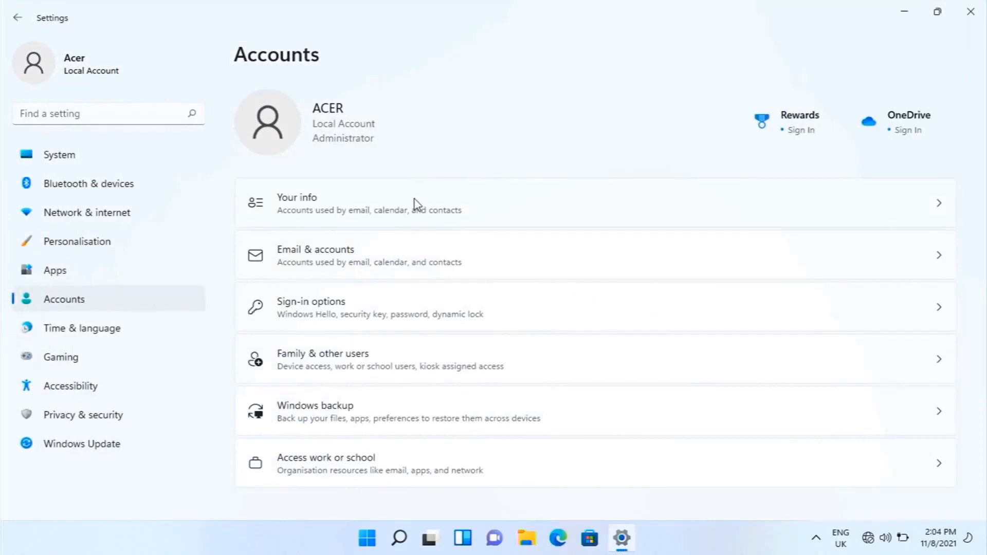
{"action": "left_click", "coordinate": [397, 360]}
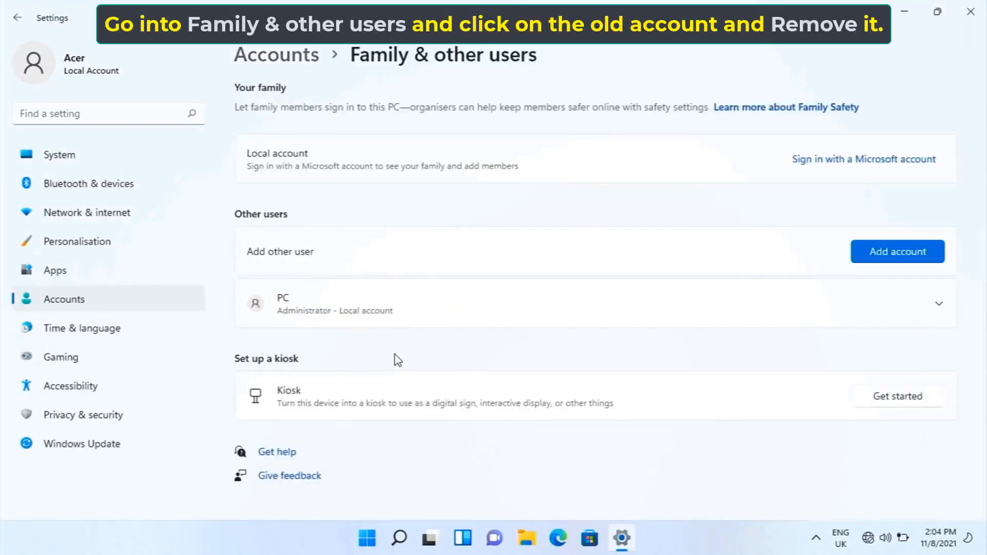
Remove the old PC account and its data from the other users, and close Settings
{"action": "left_click", "coordinate": [399, 324]}
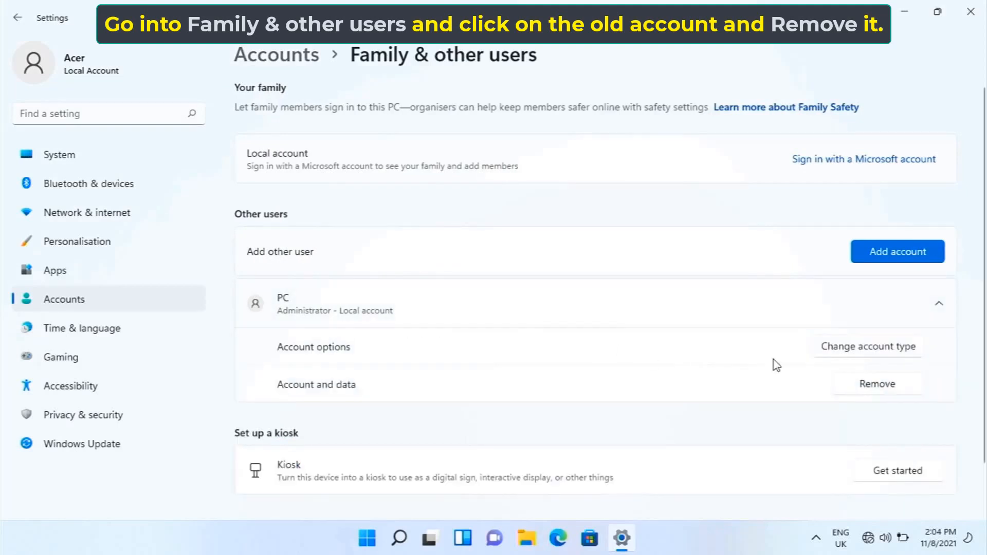
{"action": "left_click", "coordinate": [851, 385]}
{"action": "left_click", "coordinate": [602, 338]}
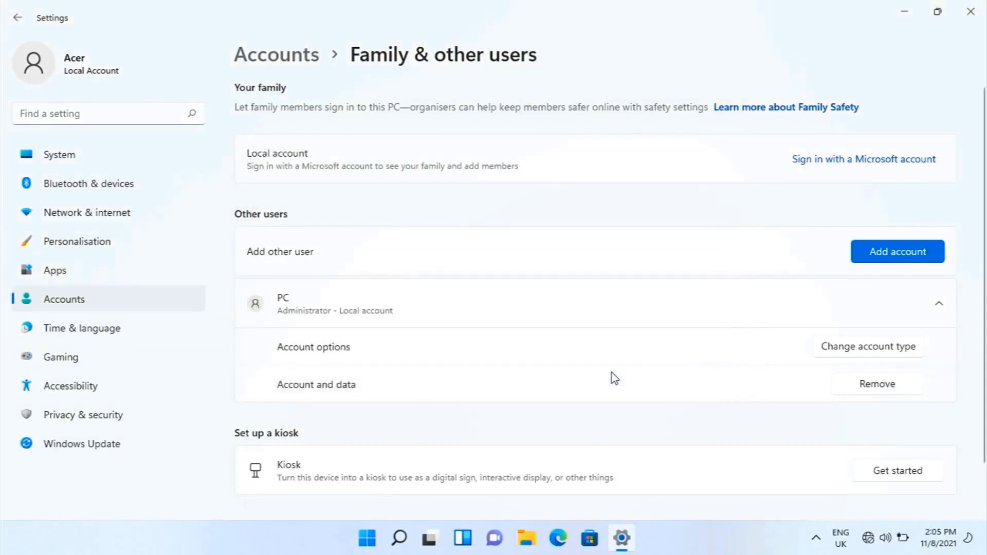
{"action": "left_click", "coordinate": [970, 12]}
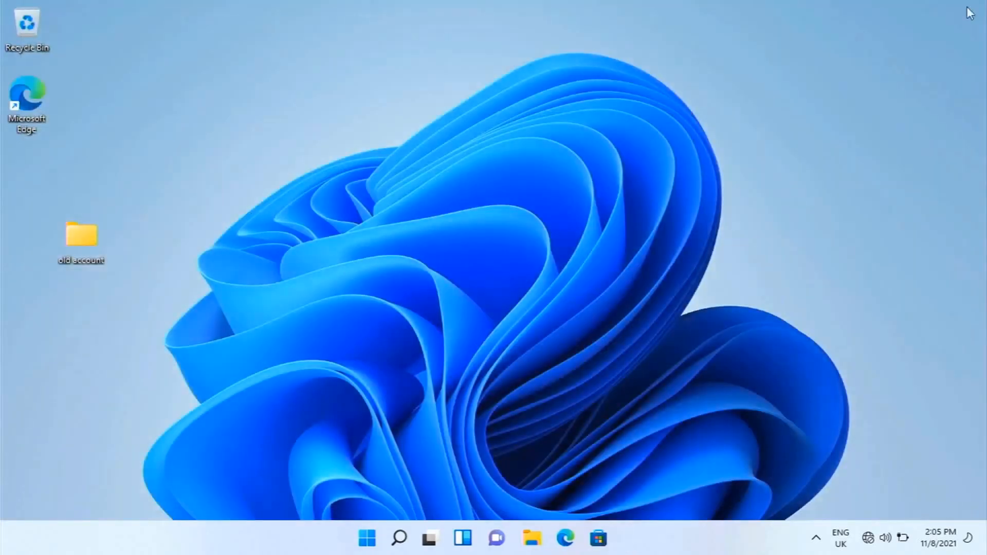
Restart the computer
{"action": "left_click", "coordinate": [382, 537]}
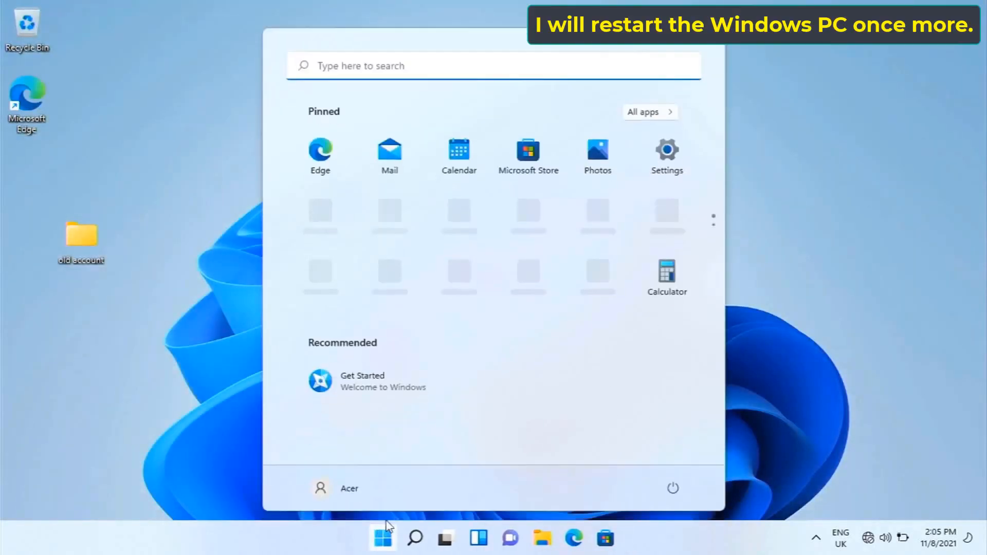
{"action": "left_click", "coordinate": [673, 487]}
{"action": "left_click", "coordinate": [667, 463]}
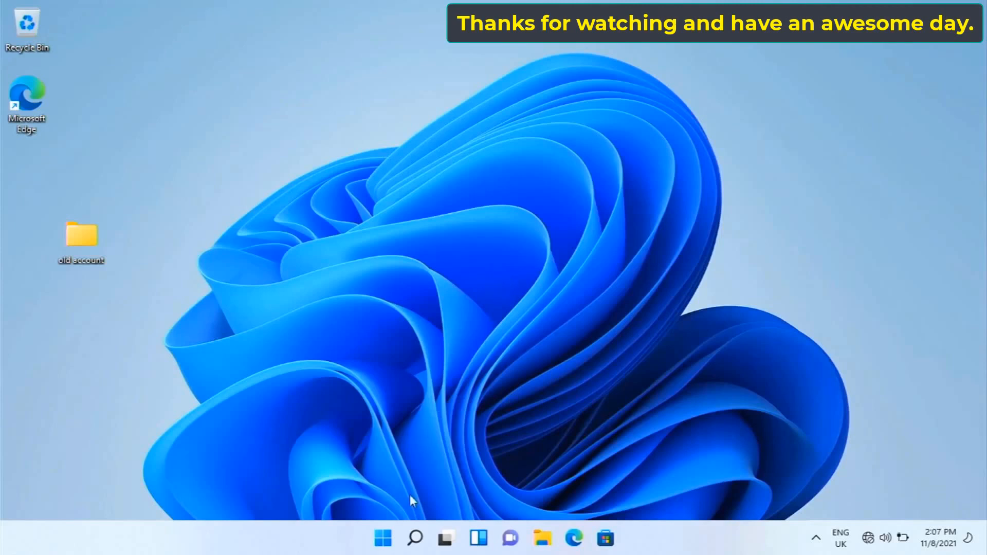
Shut down the computer
{"action": "left_click", "coordinate": [383, 538]}
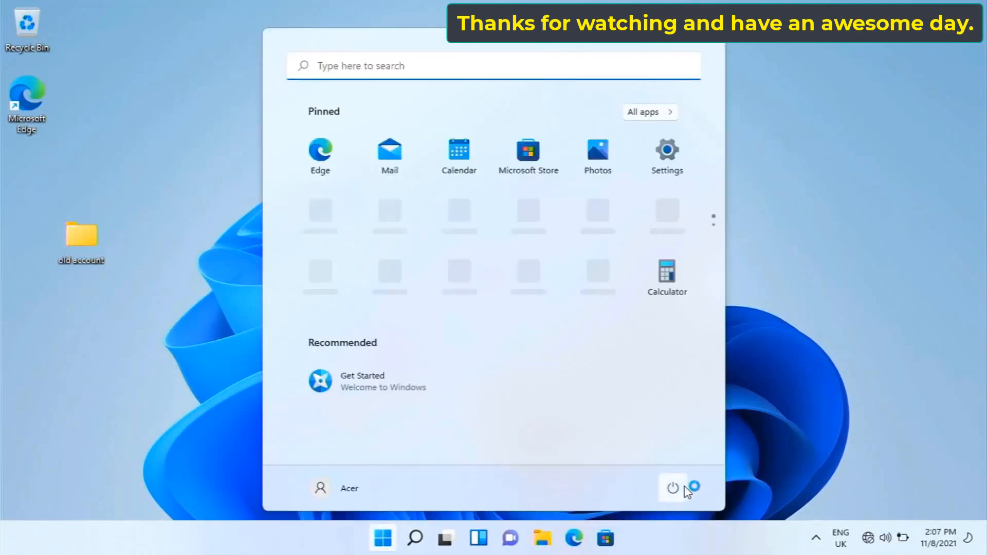
{"action": "left_click", "coordinate": [672, 487]}
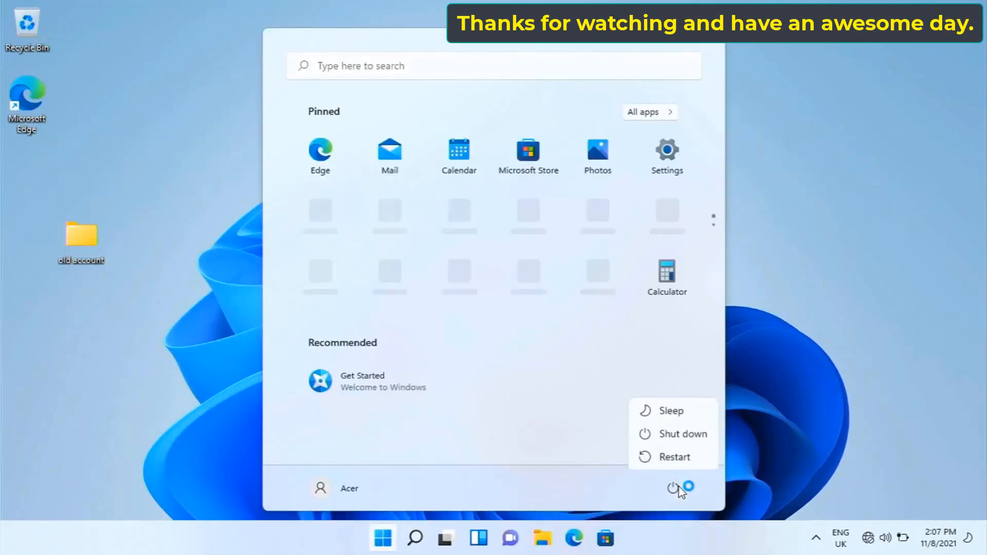
{"action": "left_click", "coordinate": [697, 434]}
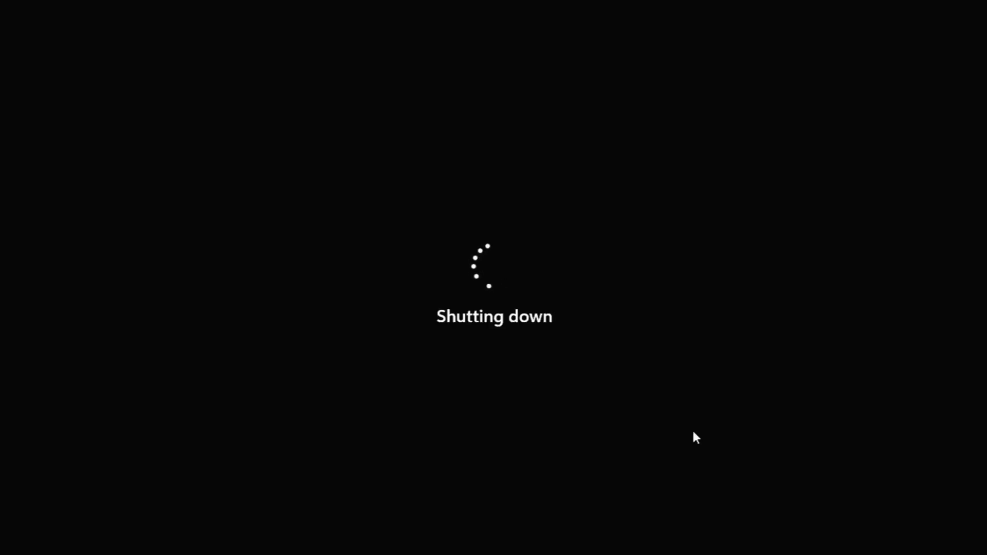